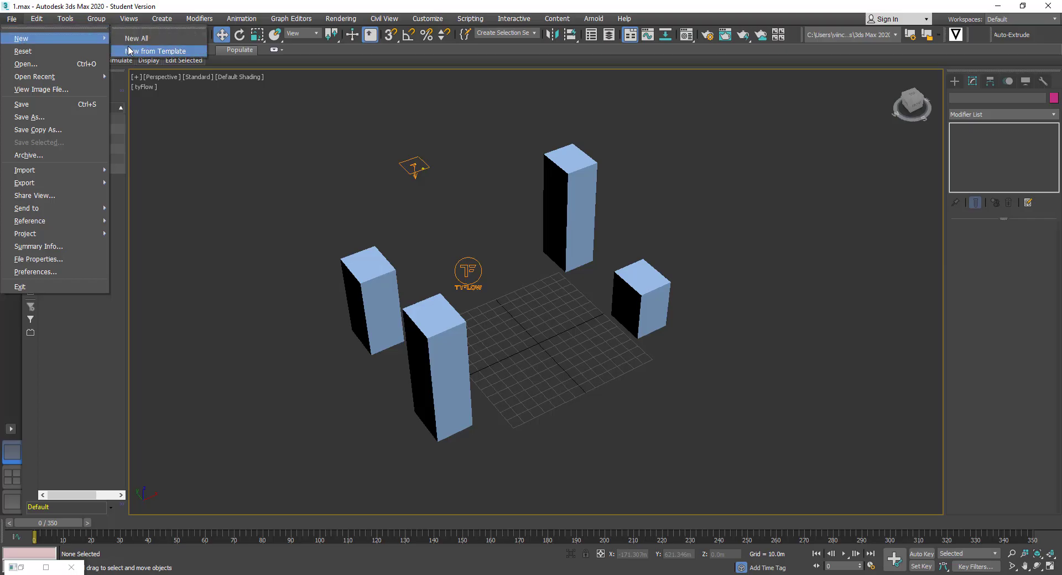
Start a new empty scene without saving the current one, and create a tyFlow object beside the grid.
click(148, 39)
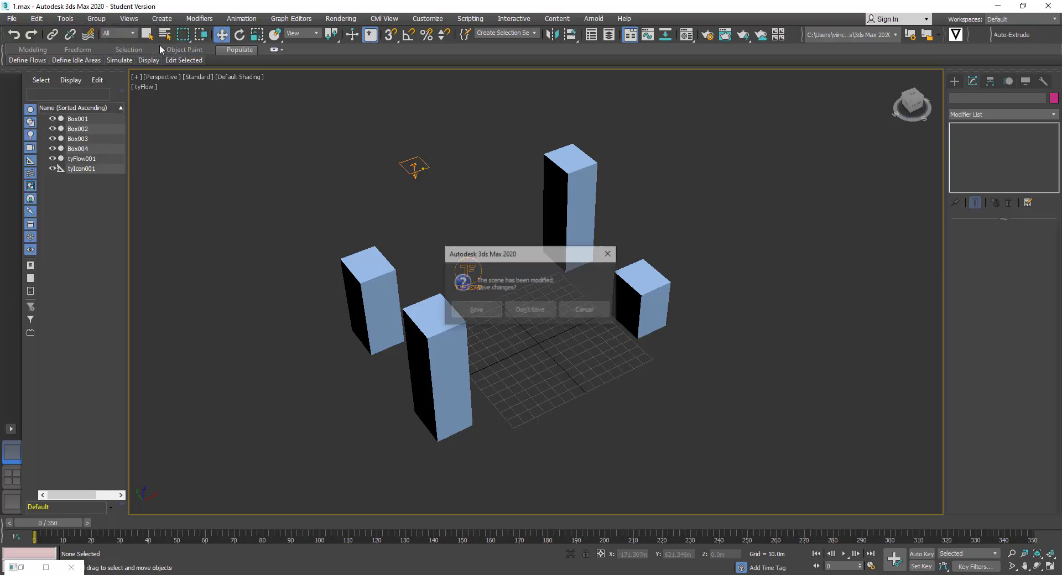
click(533, 307)
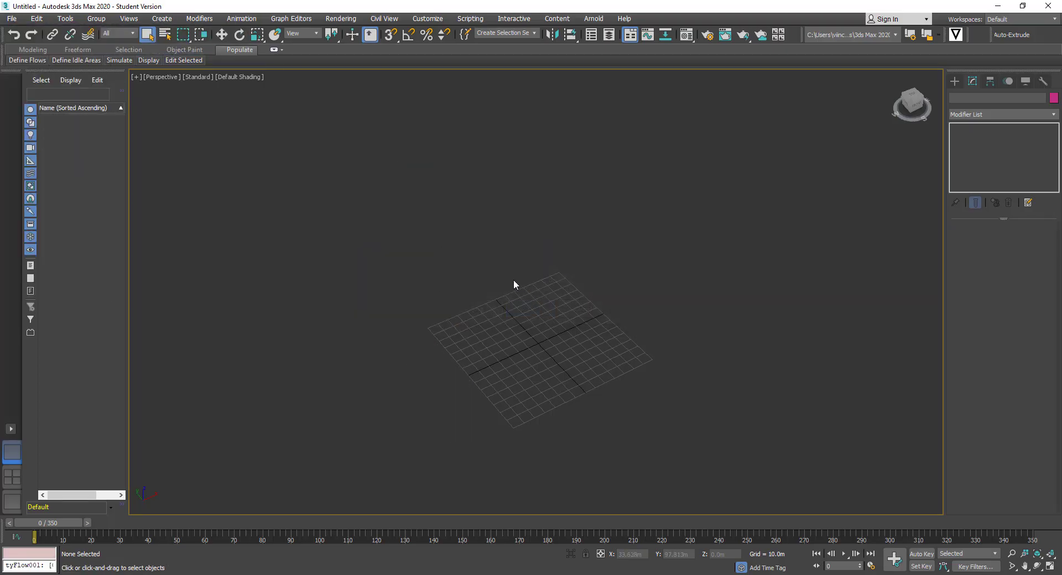
click(955, 82)
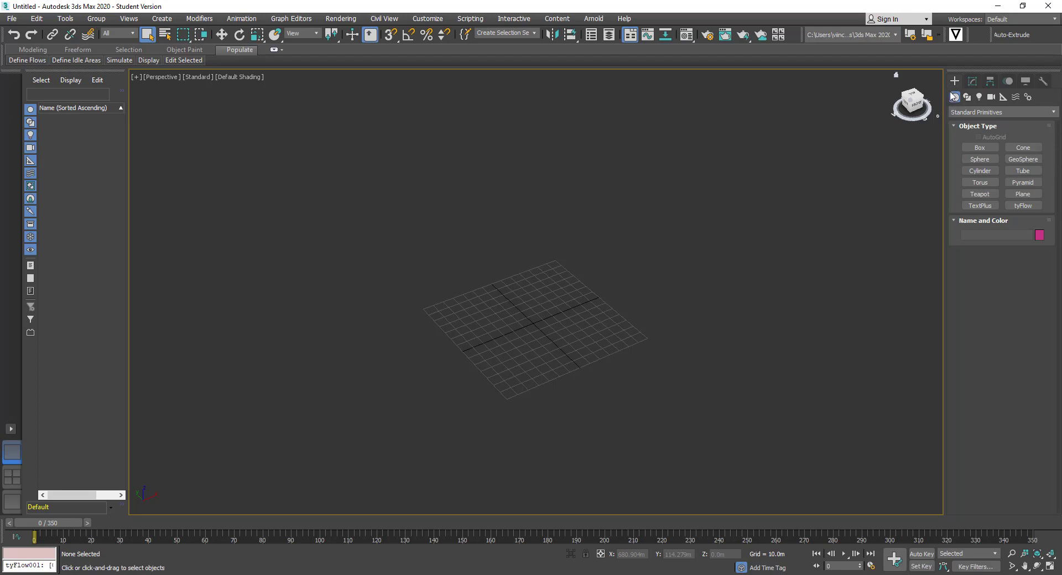
click(1023, 206)
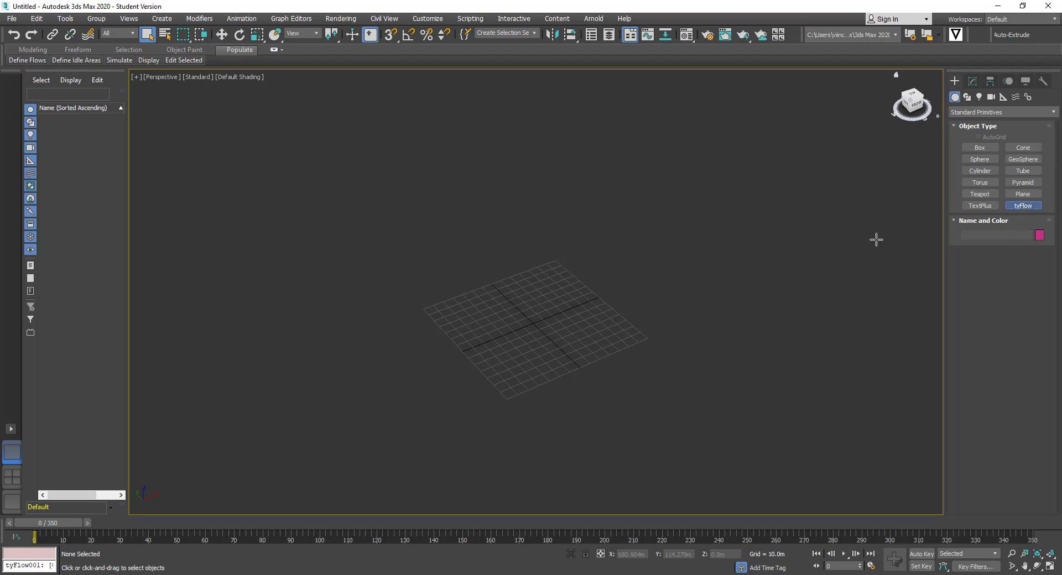
drag(424, 243, 451, 272)
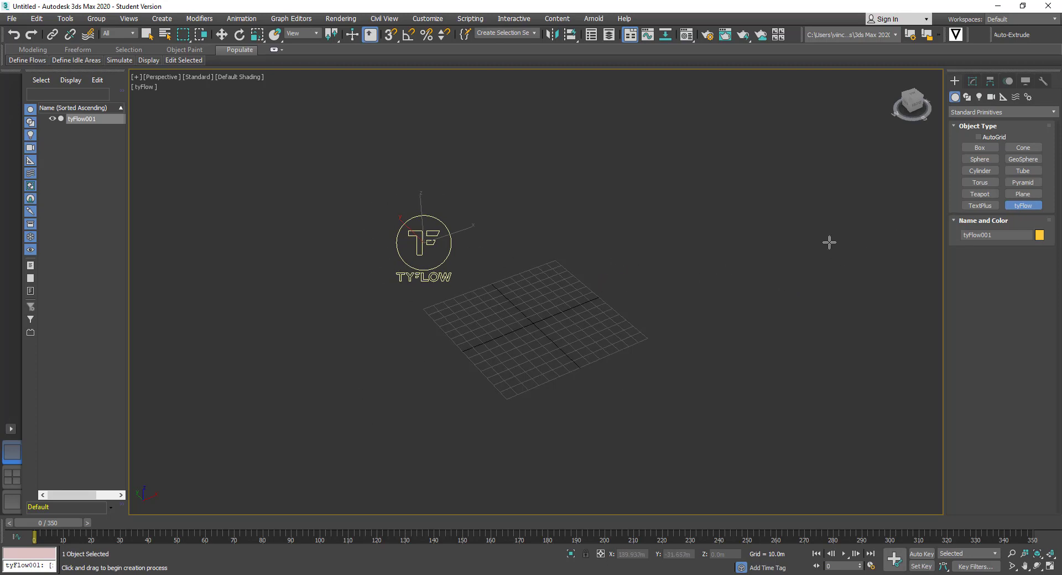
Open the editor of the tyFlow object, then move and narrow its window to leave the grid uncovered.
click(973, 82)
click(1006, 260)
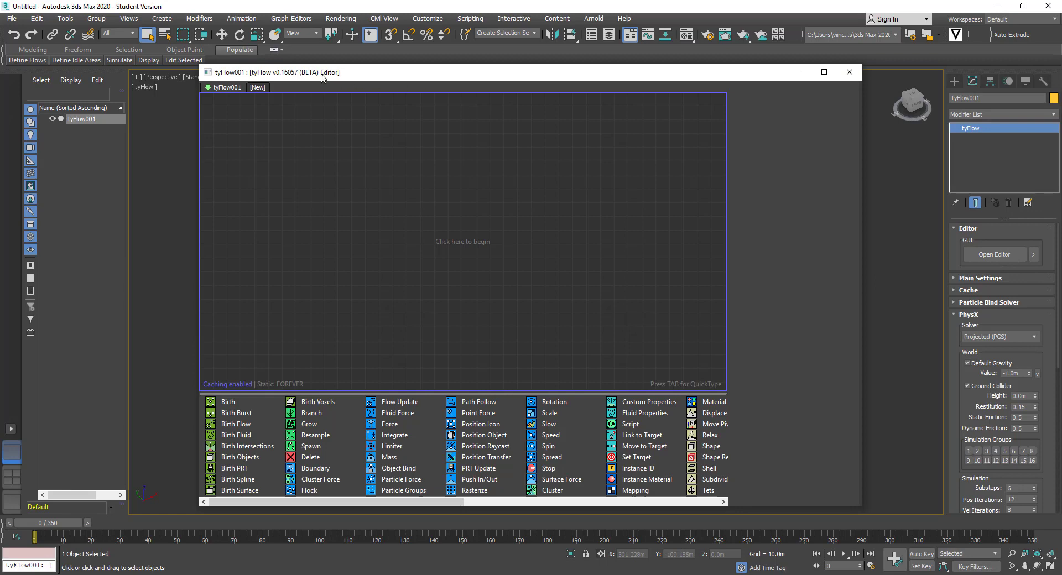
drag(323, 76, 133, 76)
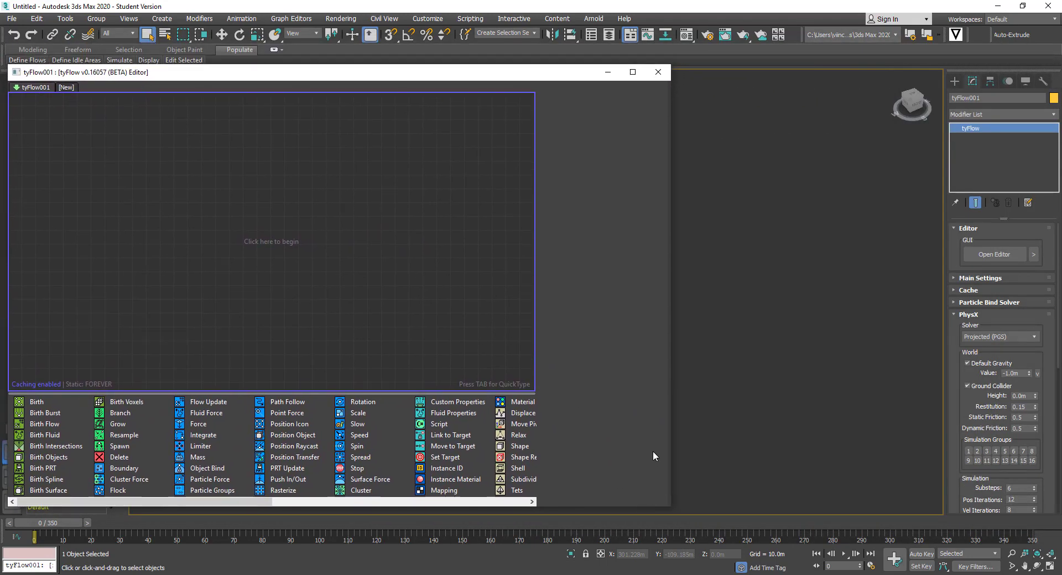
drag(672, 436, 479, 433)
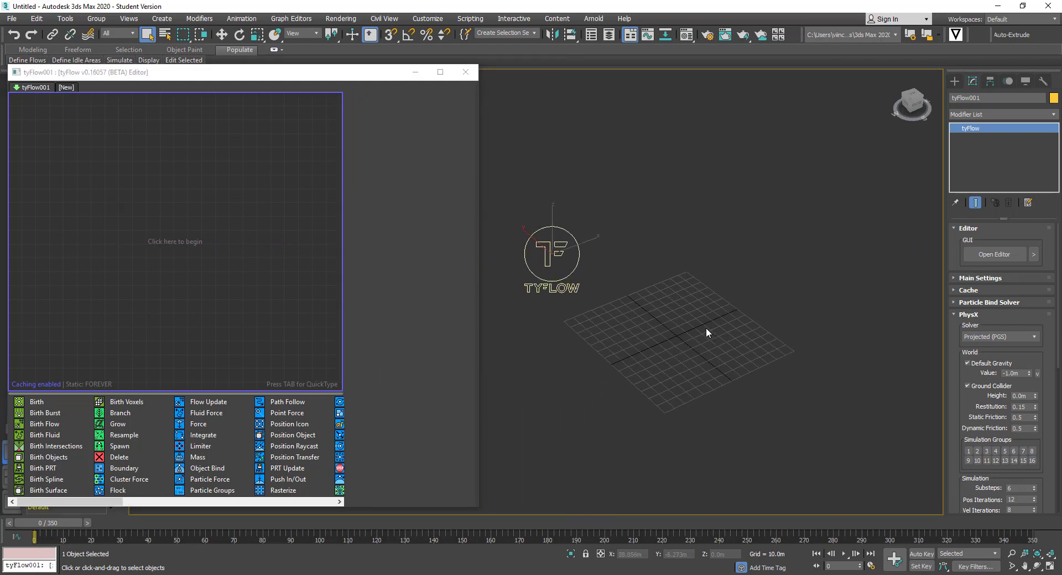
Add a Birth operator as a new event in the flow and preview the particles by playing the animation from frame 0.
drag(45, 404, 74, 202)
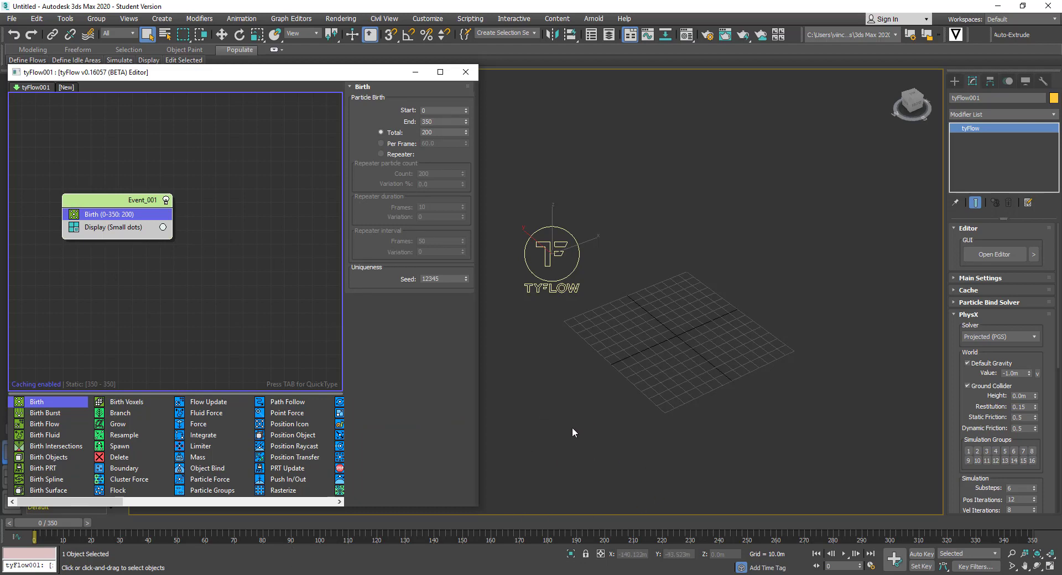
click(437, 121)
click(609, 361)
click(844, 554)
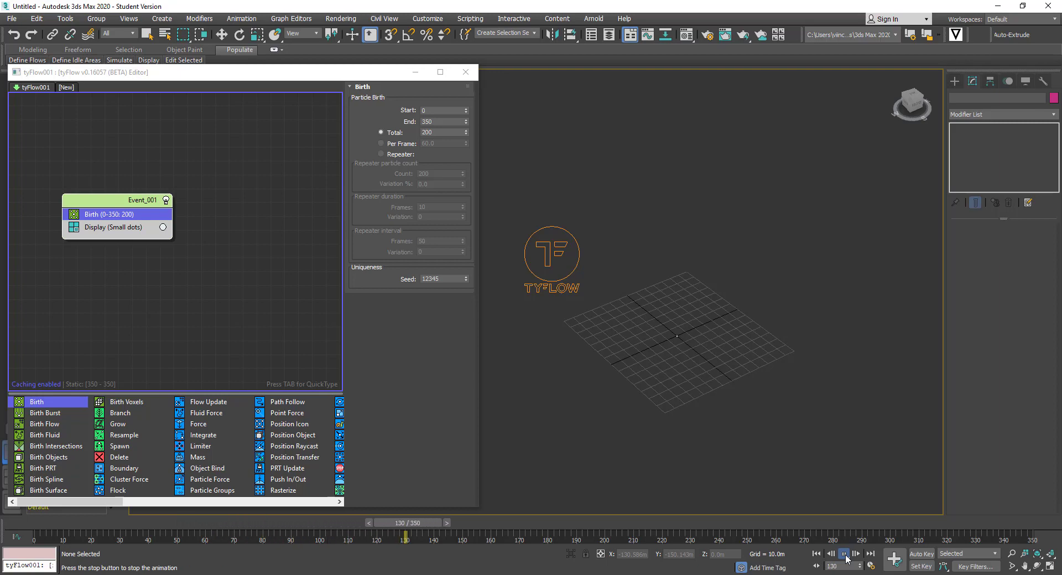
click(816, 553)
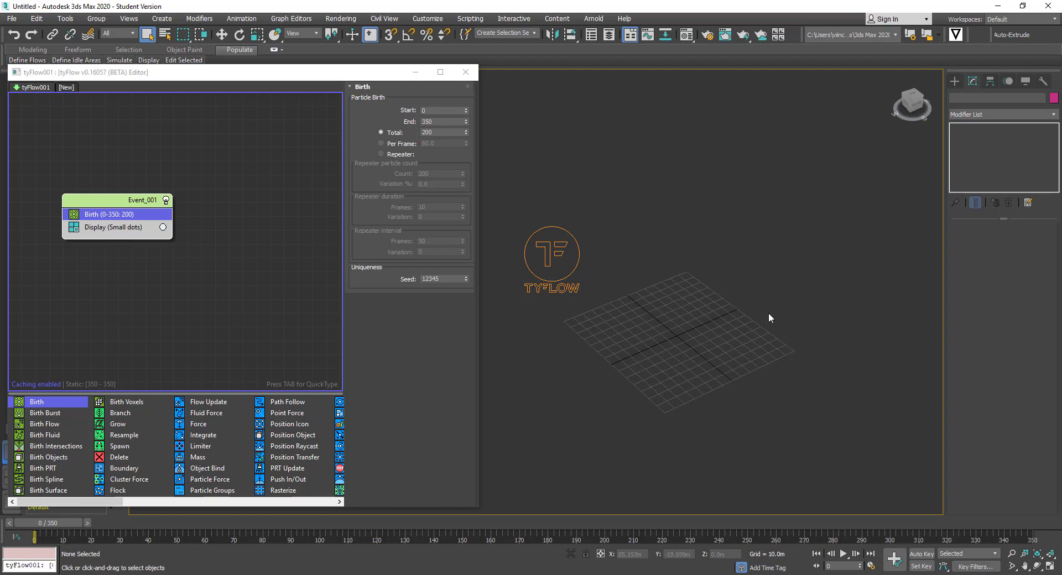
Create a rectangular tyIcon helper about 38 m long and 45 m wide on the grid.
middle_drag(711, 330, 638, 307)
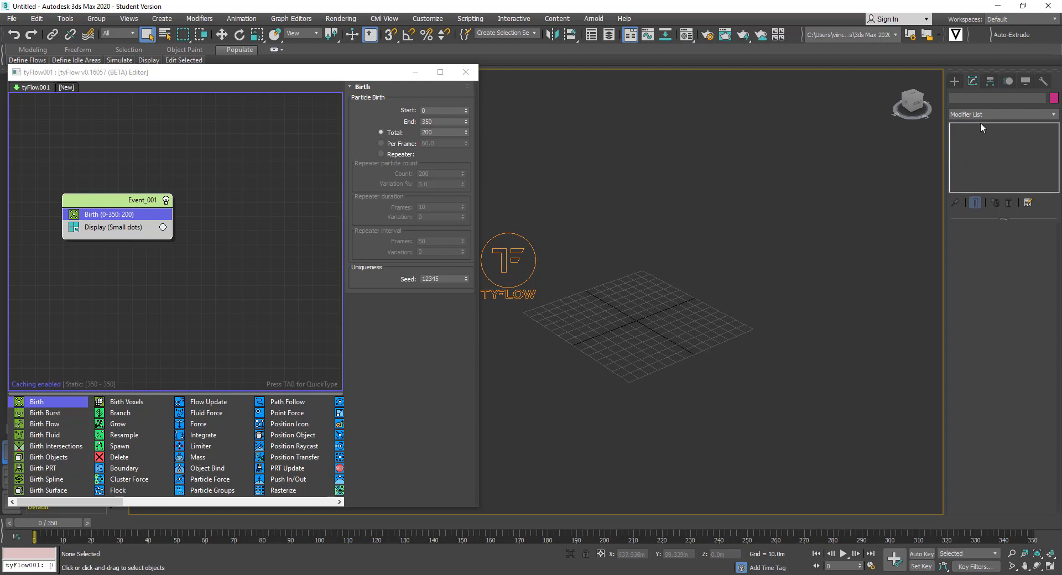
click(953, 81)
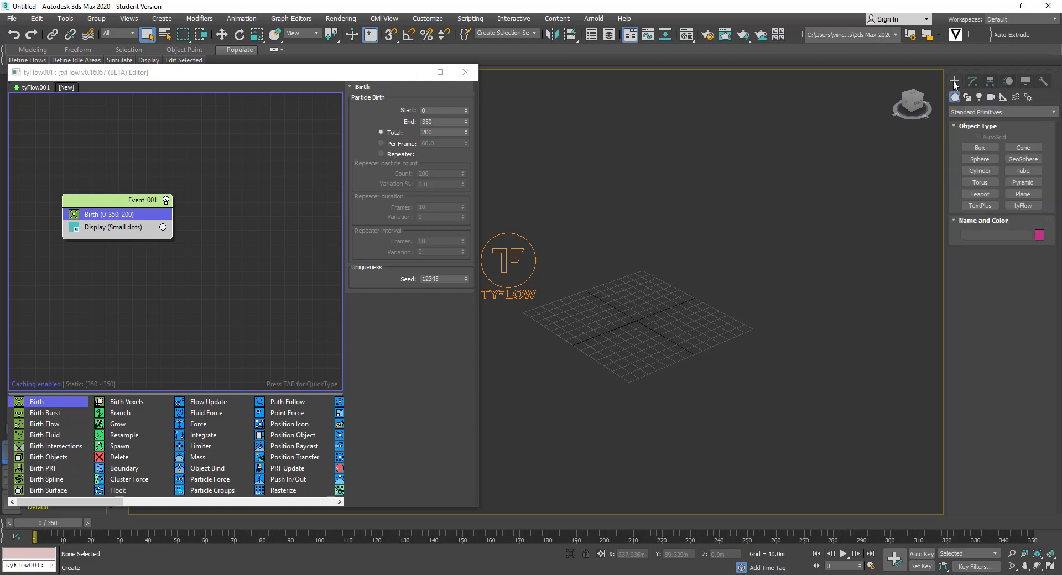
click(1002, 98)
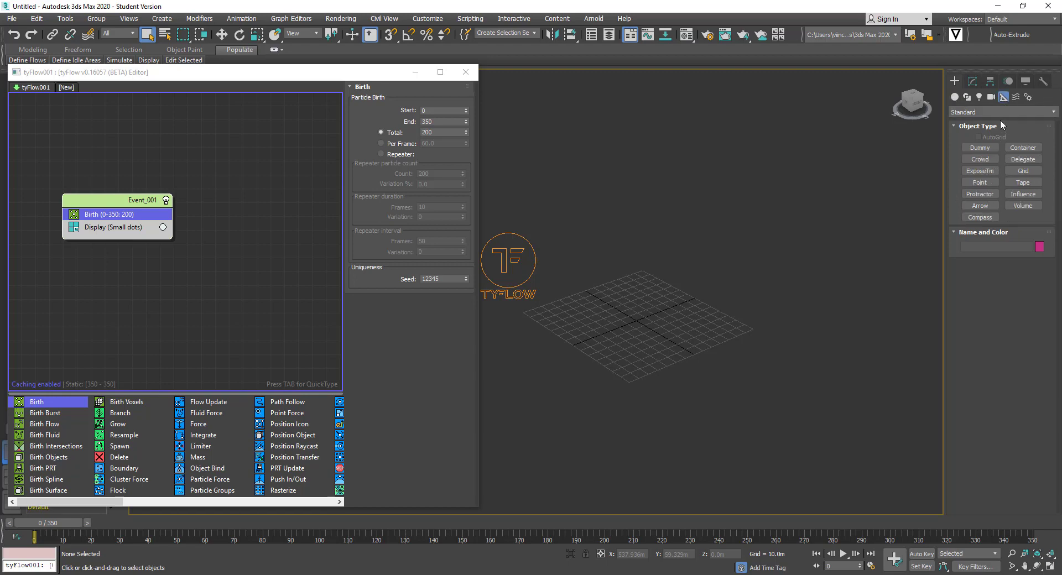
click(1053, 112)
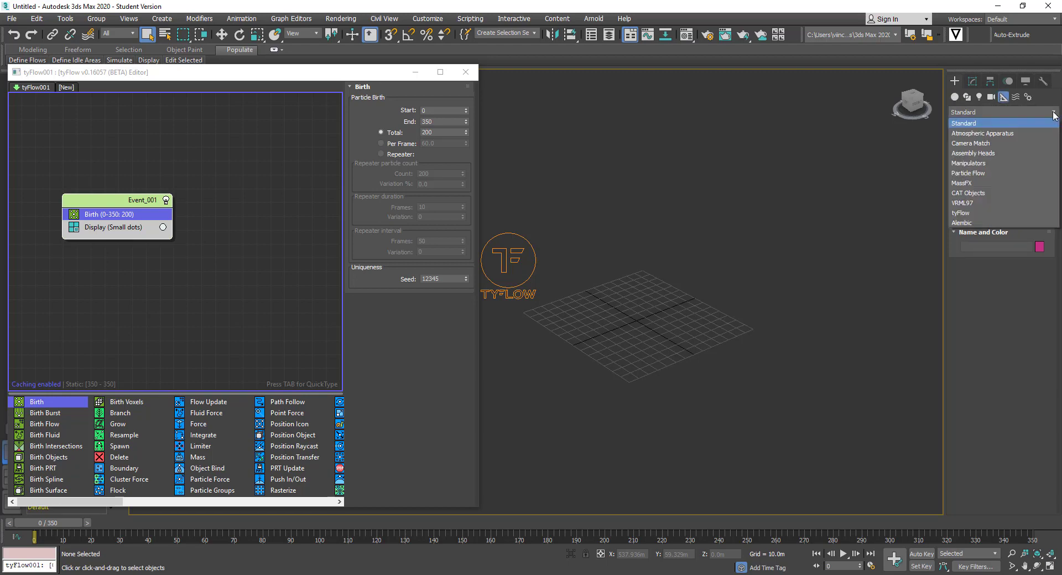
click(990, 210)
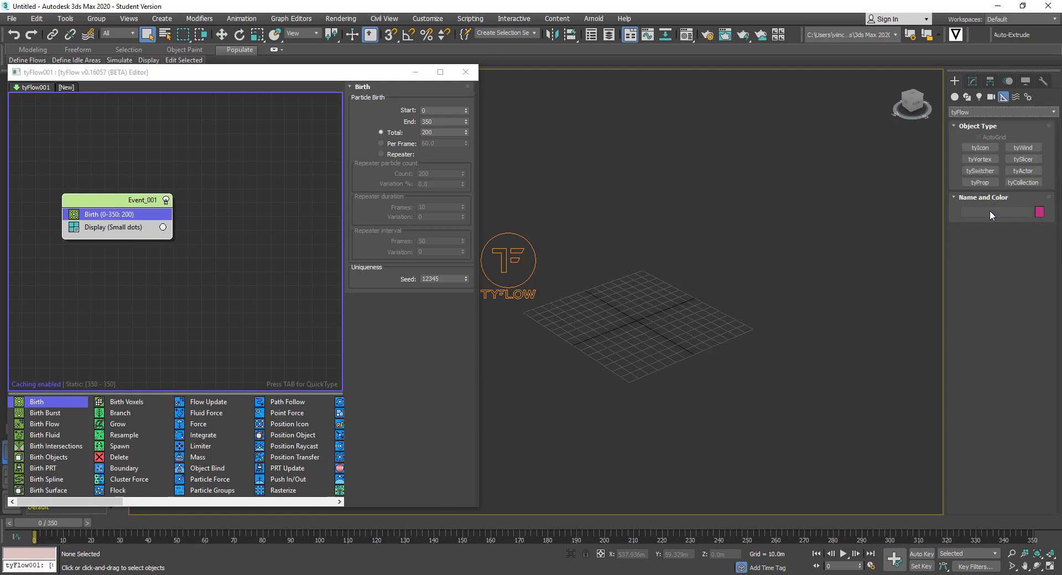
click(980, 148)
drag(630, 315, 647, 340)
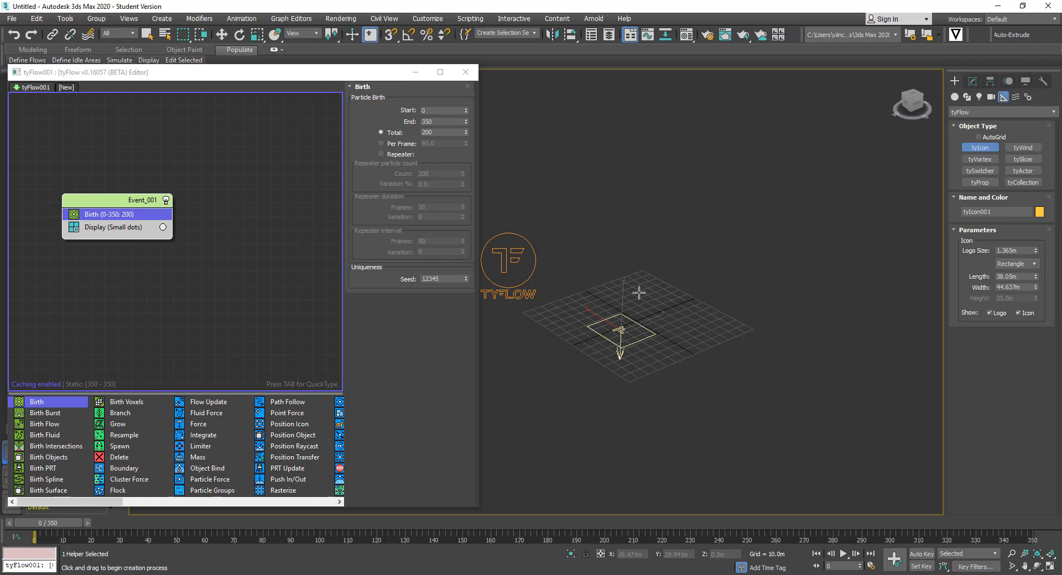
Add a Position Icon operator below Birth in Event_001 and assign the tyIcon helper to it.
scroll(720, 288, up, 4)
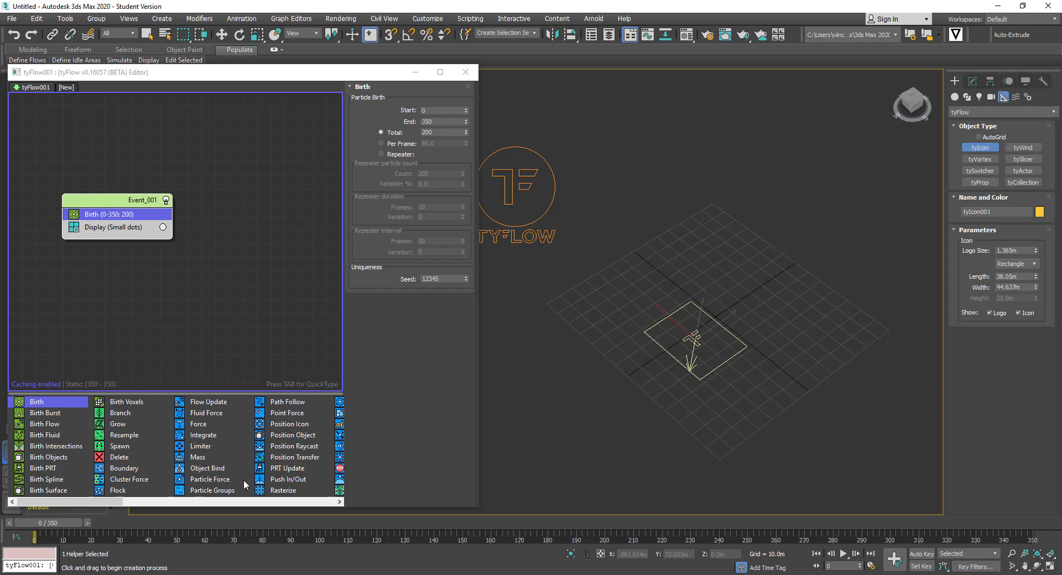
drag(289, 425, 131, 235)
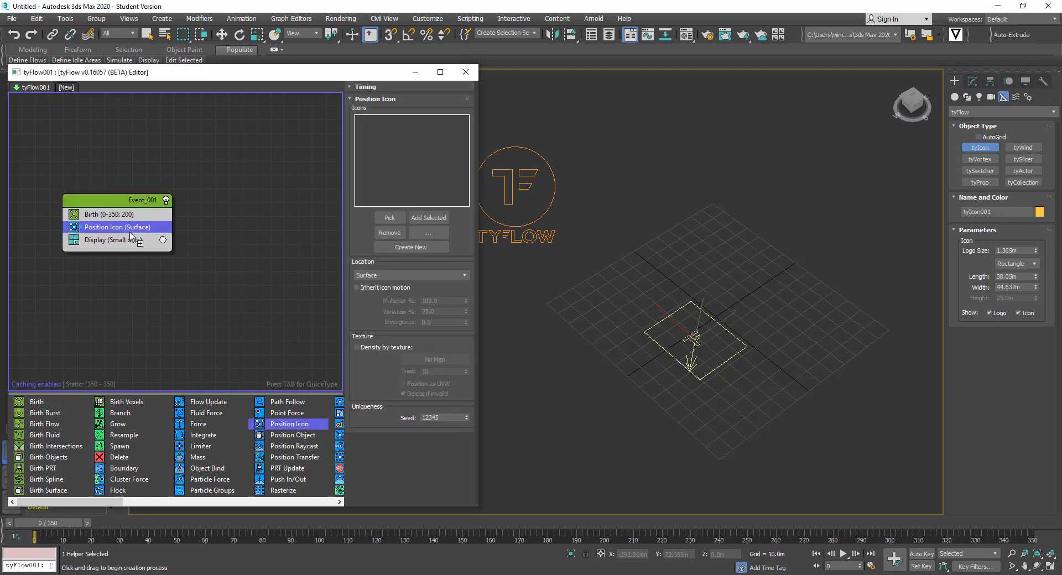
click(389, 219)
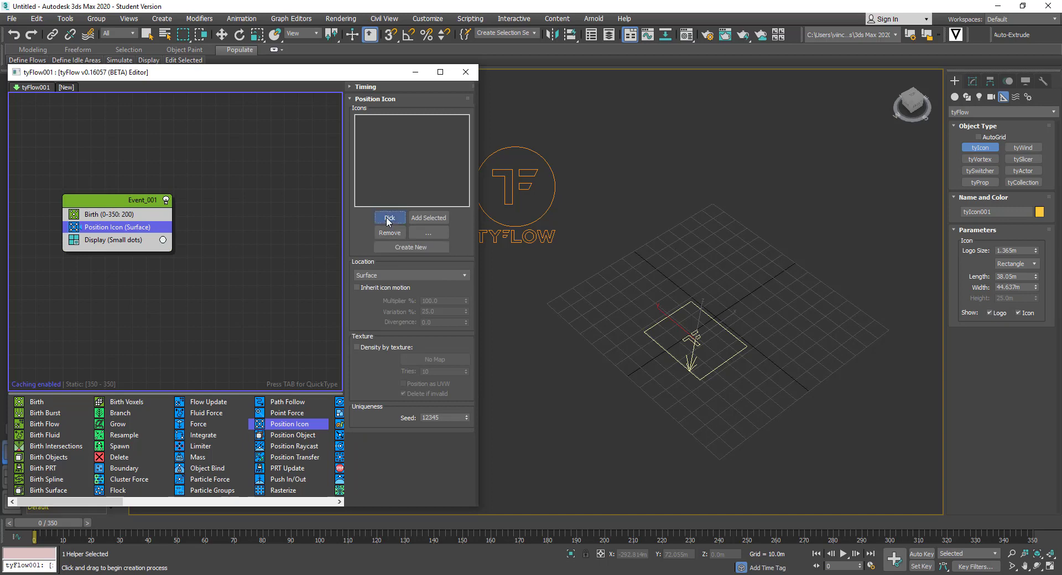
click(733, 355)
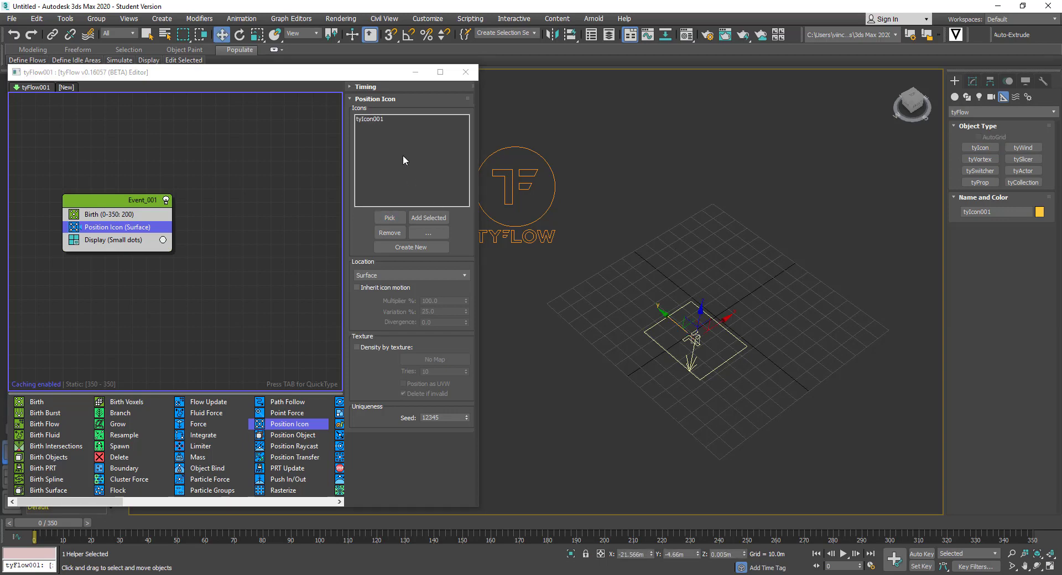
Play the animation to check the particles being born on the icon surface, and return to frame 0.
alt+middle_drag(580, 303, 600, 320)
click(146, 35)
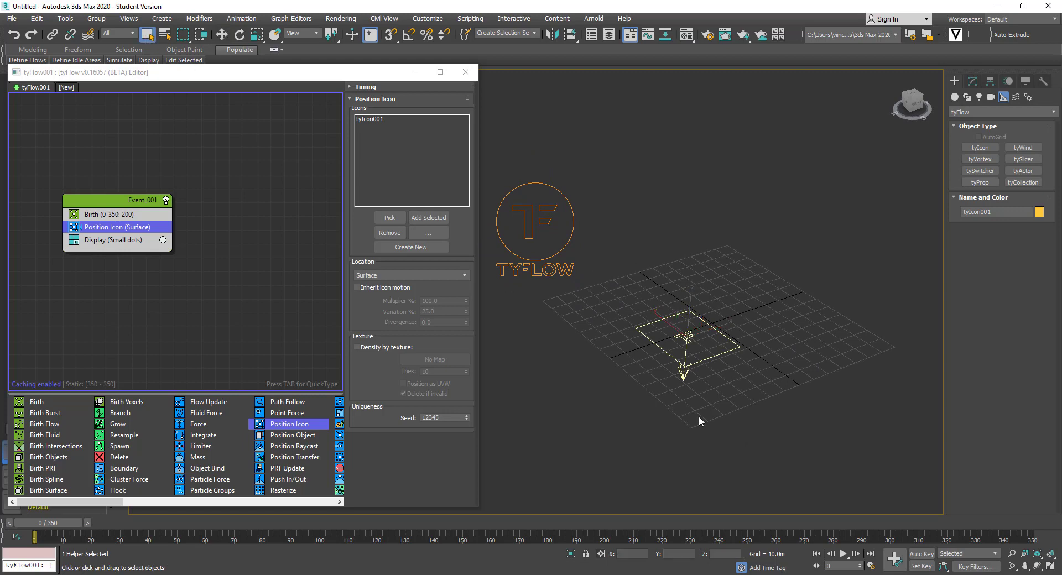
click(844, 555)
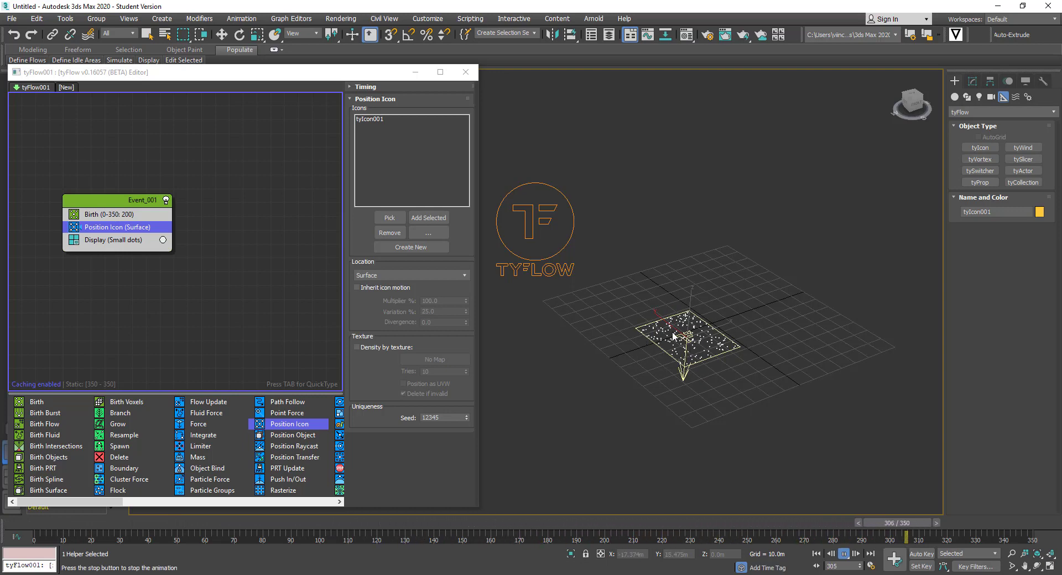
key(Home)
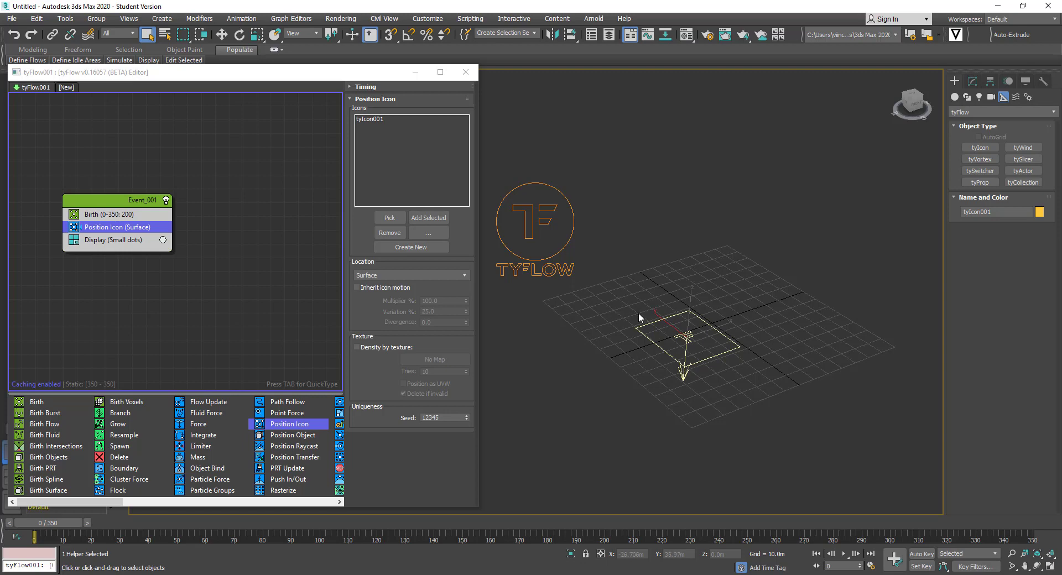
Raise the tyIcon helper along Z to about 81 m above the grid.
key(f)
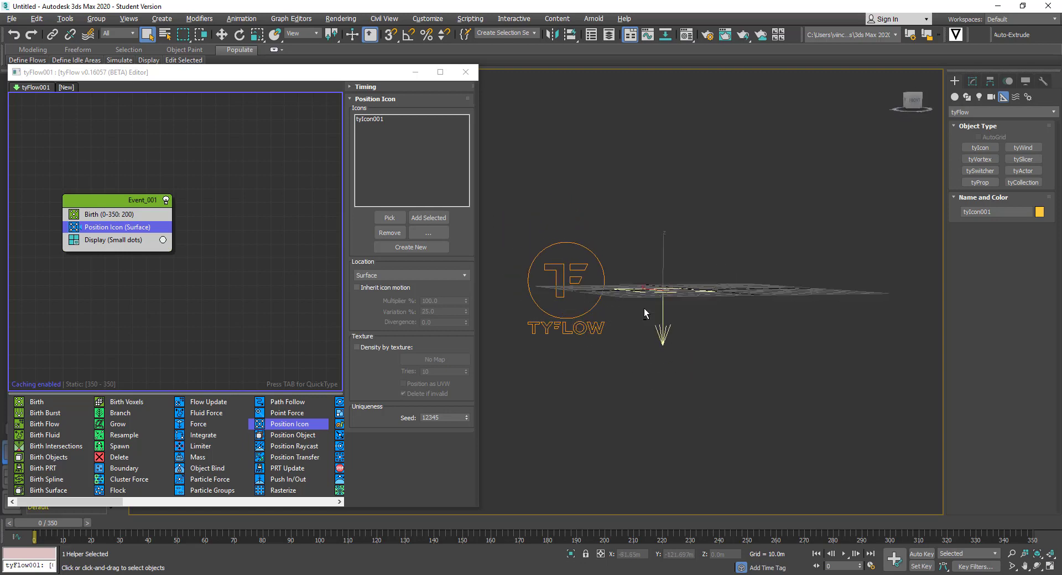
key(p)
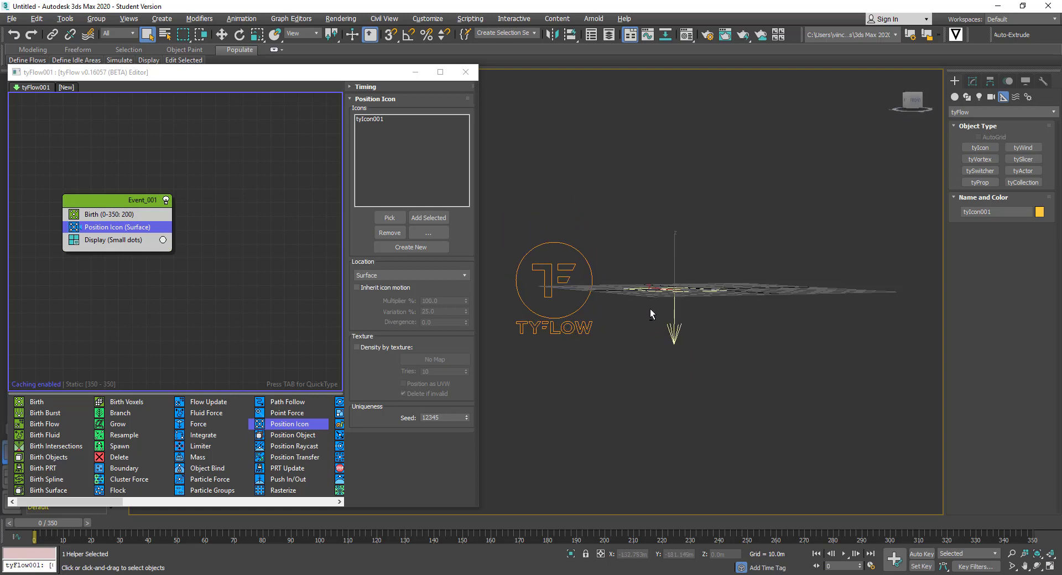
mouse_move(666, 331)
alt+middle_down()
mouse_move(656, 304)
mouse_move(672, 346)
alt+middle_up()
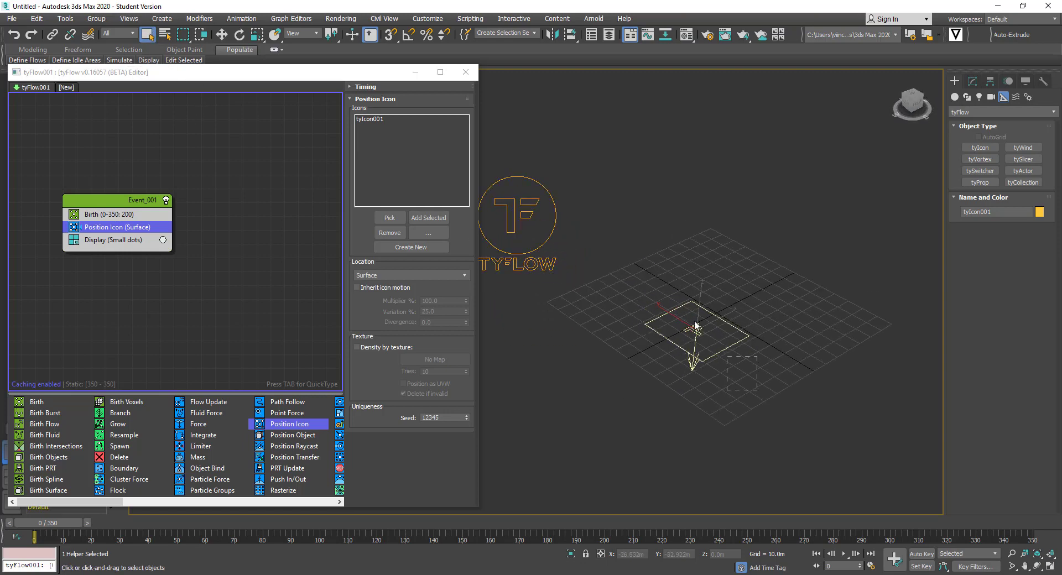
click(224, 34)
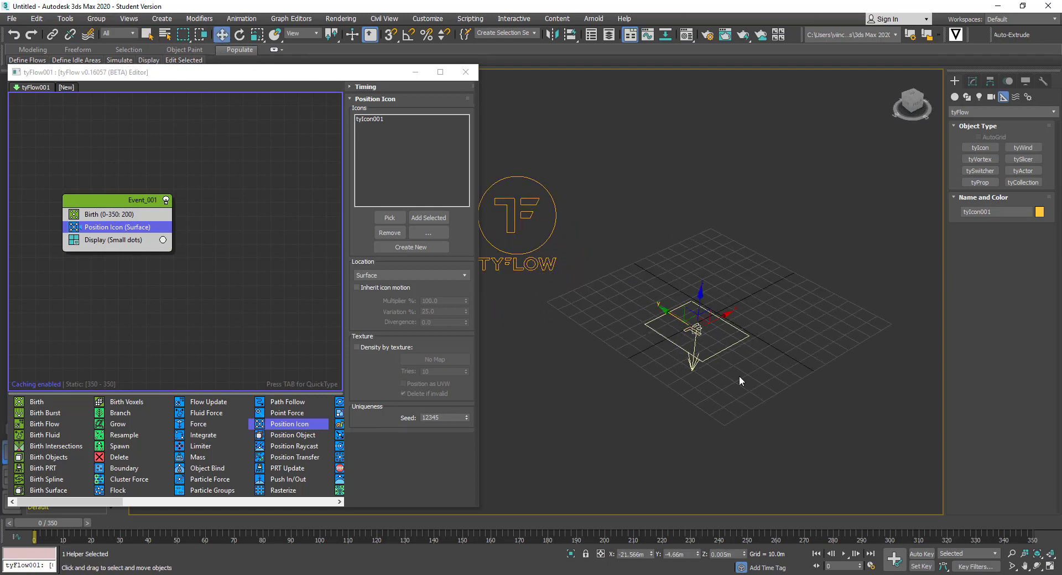
drag(701, 299, 716, 172)
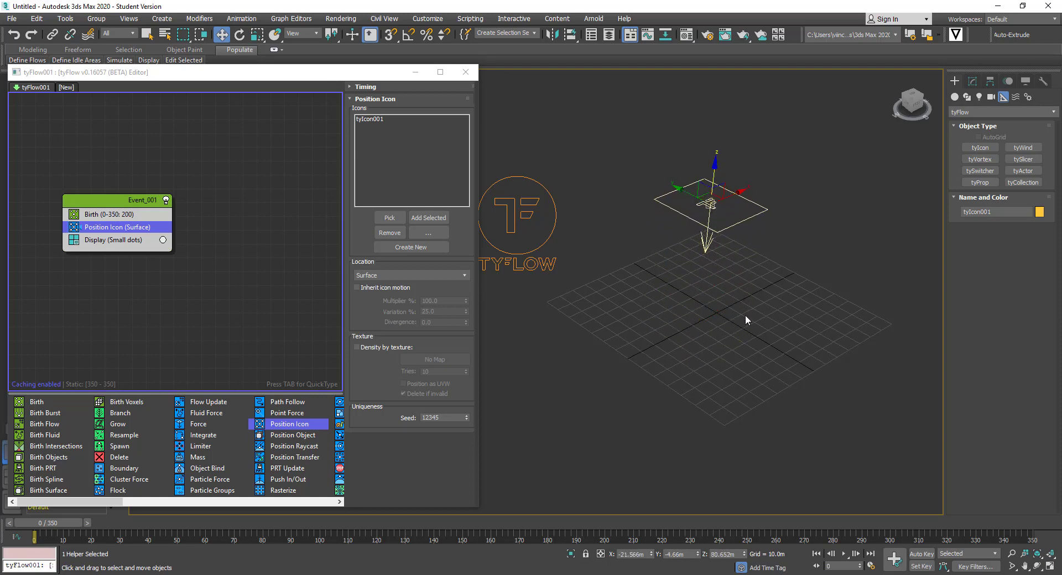
Examine the raised icon from the side, preview its particle emission by playing the animation, and return to the start.
alt+middle_drag(765, 294, 747, 232)
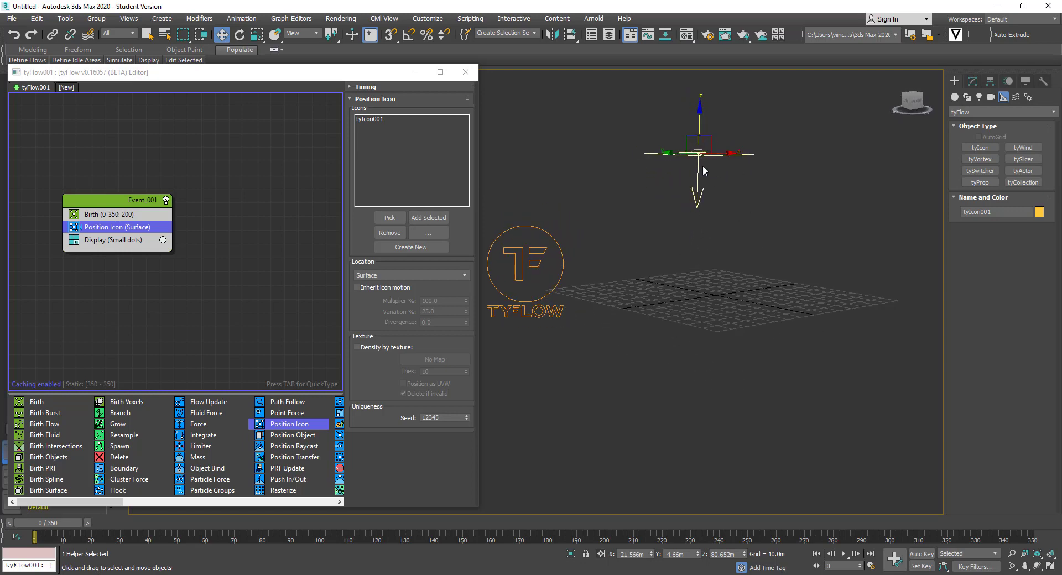
alt+middle_drag(639, 284, 661, 306)
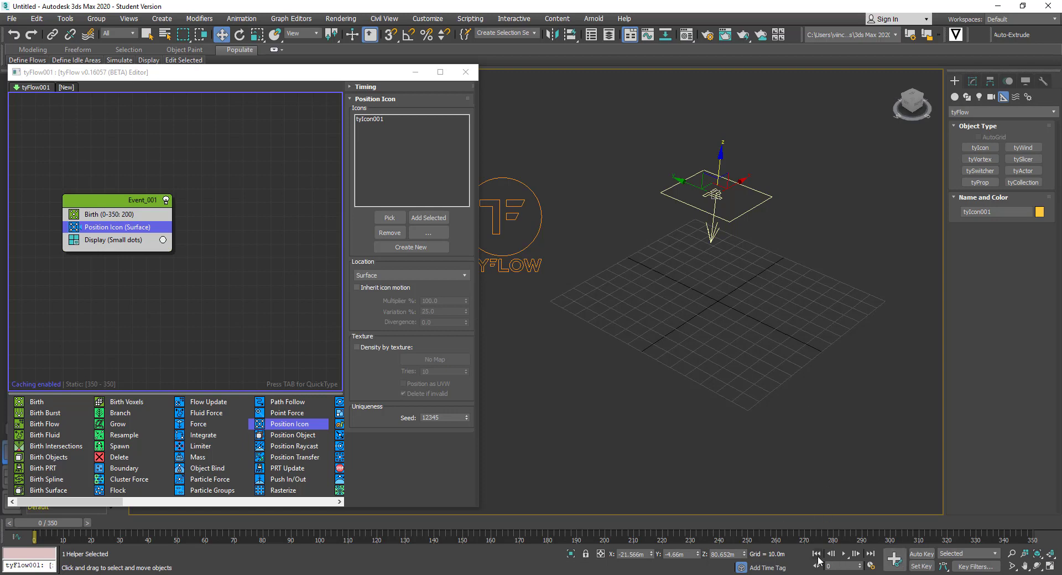
click(844, 555)
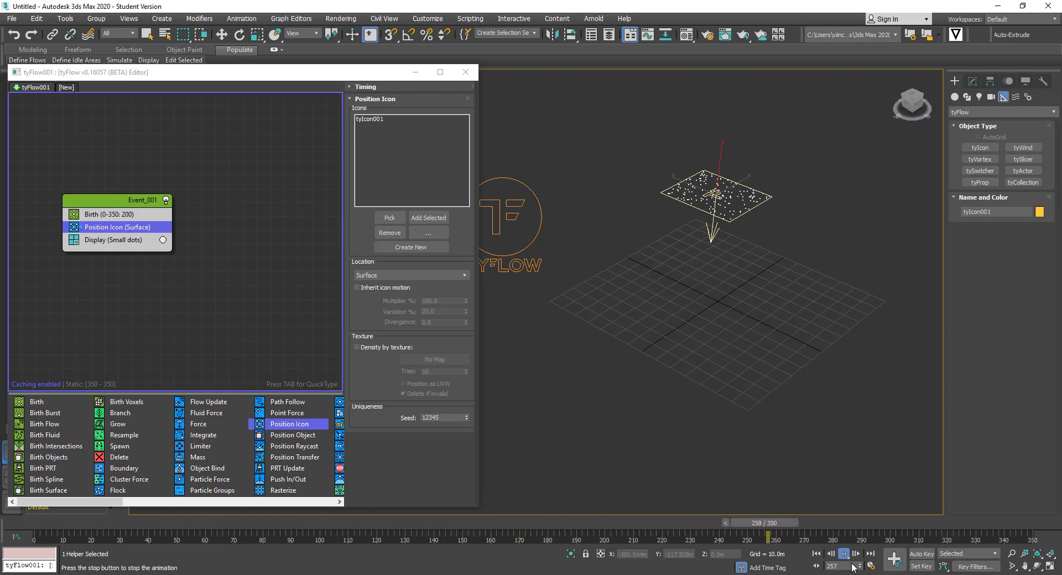
click(839, 558)
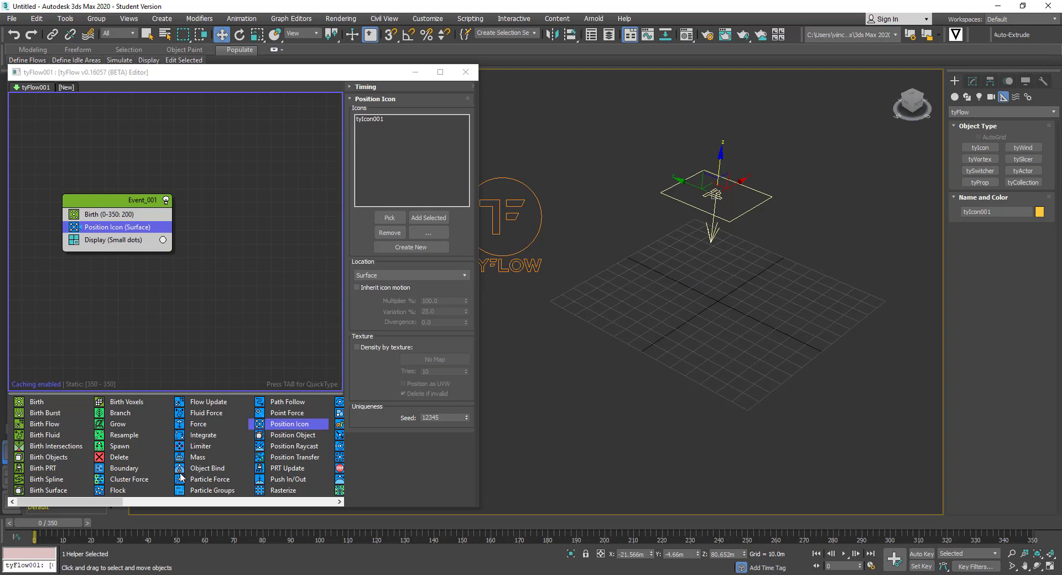
Add a Speed operator below Position Icon in Event_001 and play the animation to preview the particle motion.
drag(119, 501, 199, 504)
drag(130, 437, 137, 252)
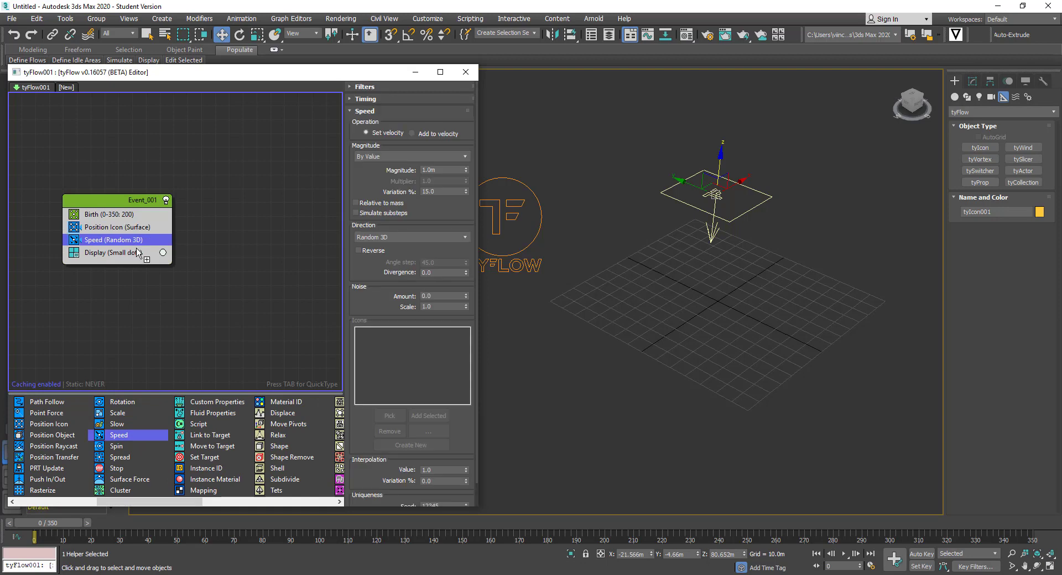
click(843, 554)
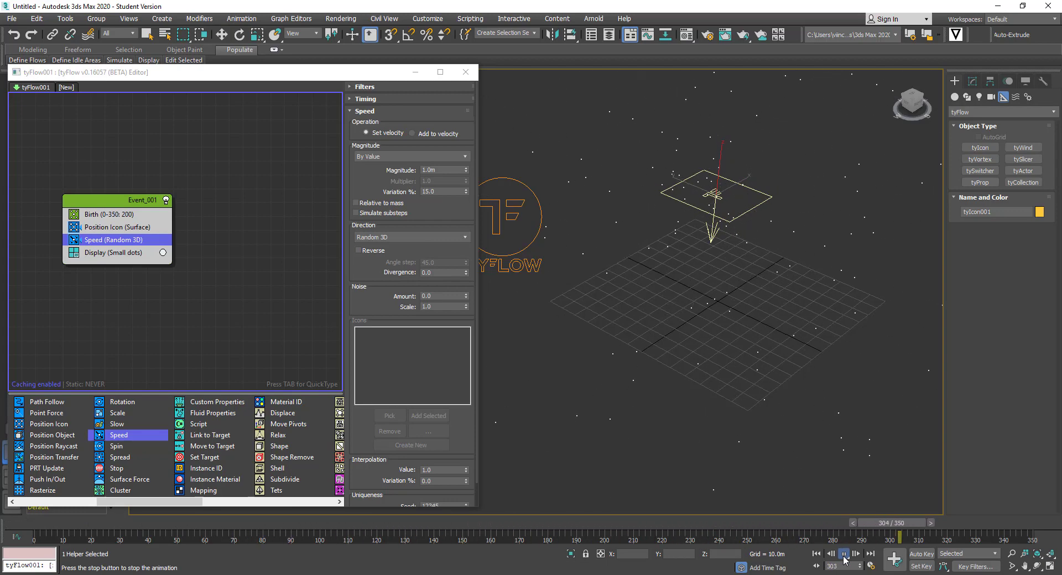
Stop the animation playback and return to frame 0.
click(844, 554)
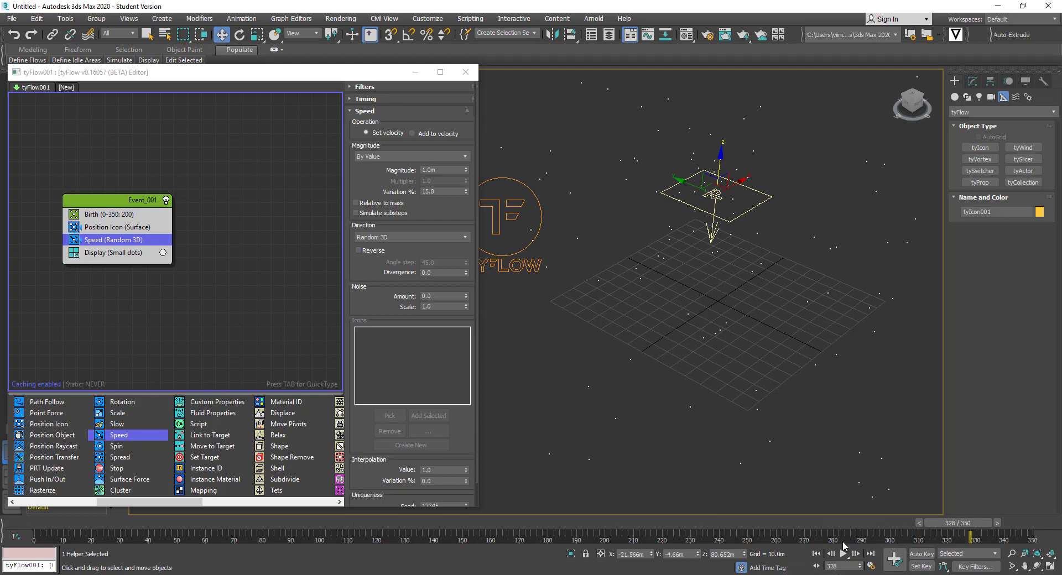
click(818, 555)
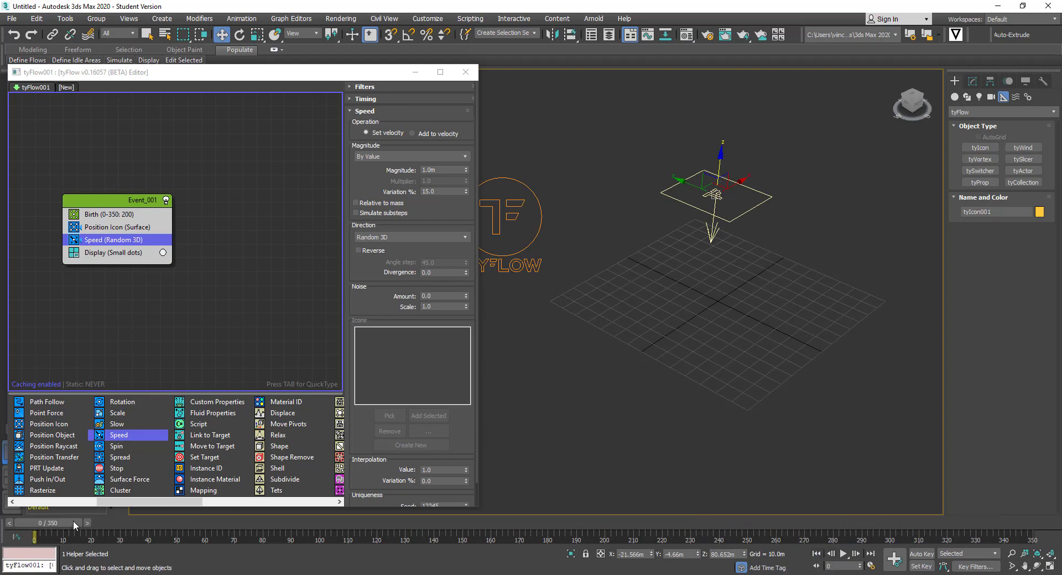
mouse_move(73, 523)
mouse_down()
mouse_move(959, 523)
mouse_move(53, 523)
mouse_up()
key(w)
Set the Speed operator's direction to Along Icon Arrow and add tyIcon001 as its icon.
click(372, 238)
click(378, 248)
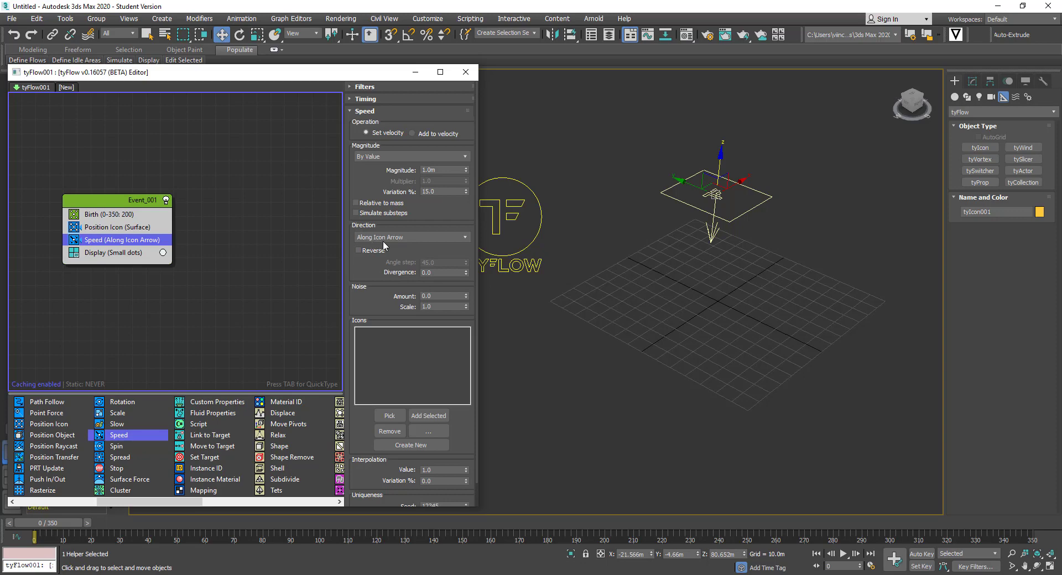
click(397, 415)
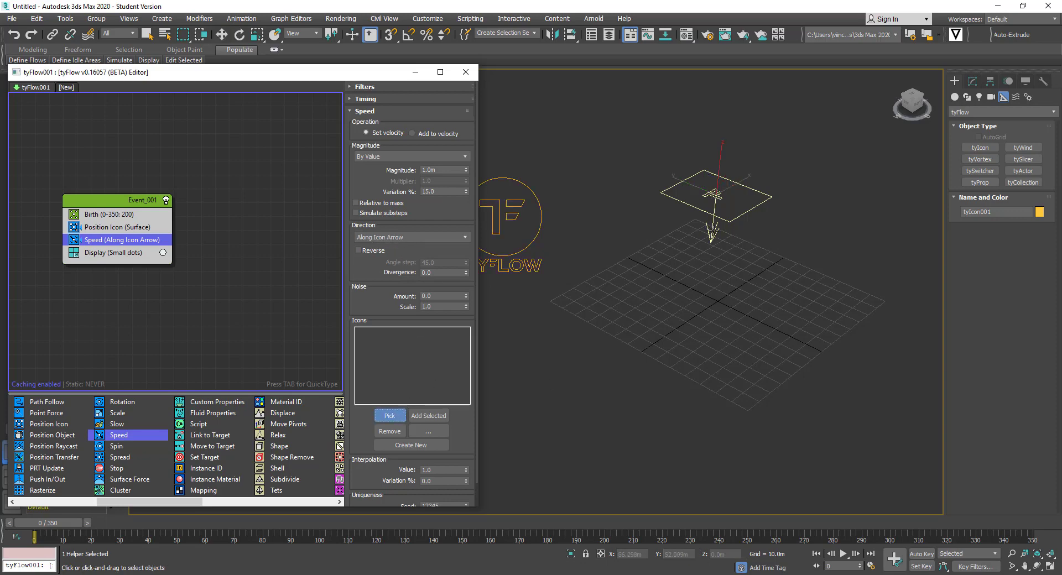
click(714, 195)
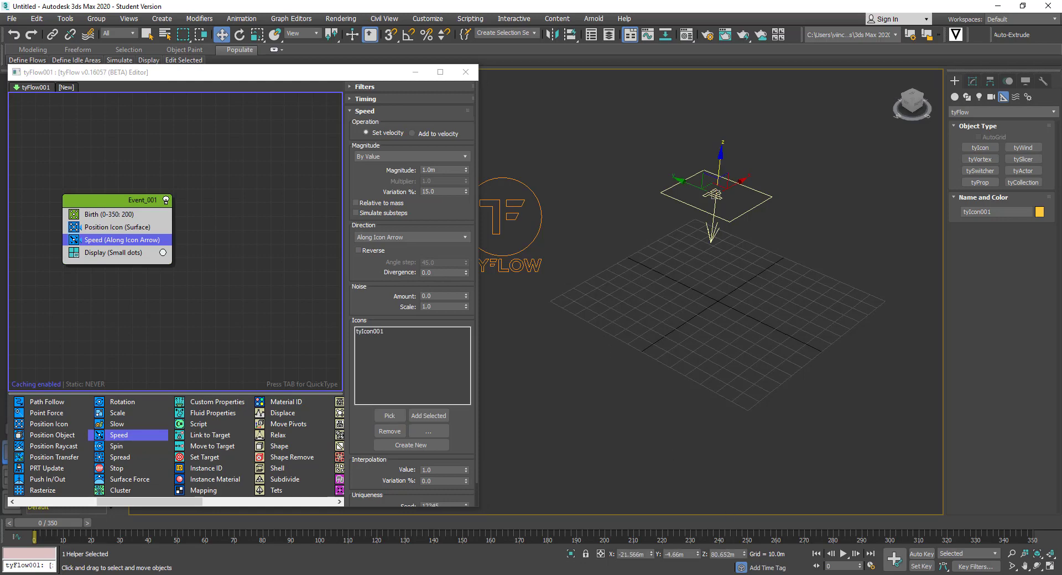
Scrub through the animation from the front and in perspective to examine the particle motion along the icon arrow, and return to frame 0.
drag(36, 532, 705, 422)
key(w)
key(f)
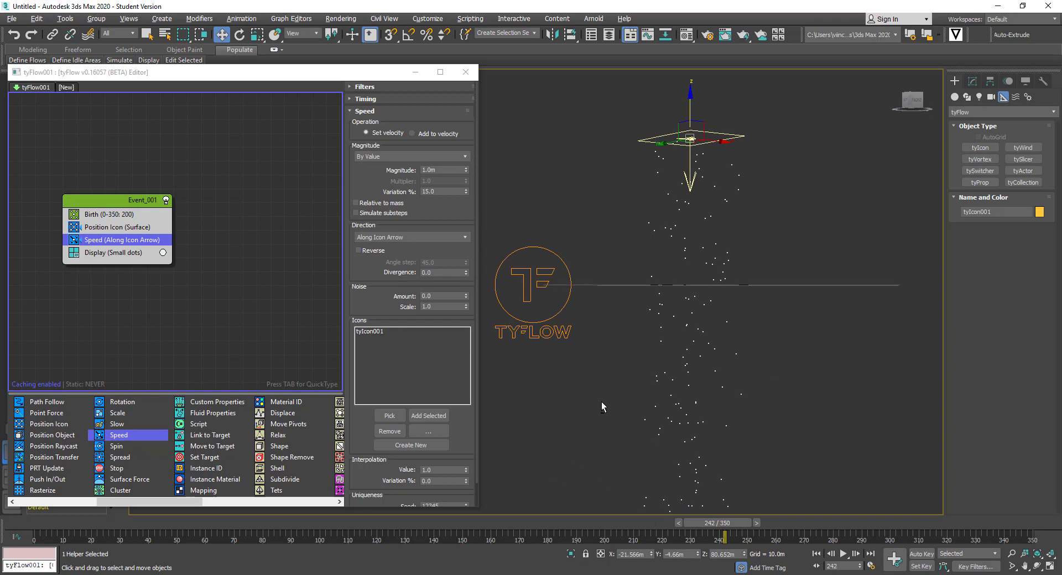
alt+middle_drag(602, 402, 629, 431)
drag(695, 519, 53, 523)
key(w)
alt+middle_drag(526, 372, 636, 348)
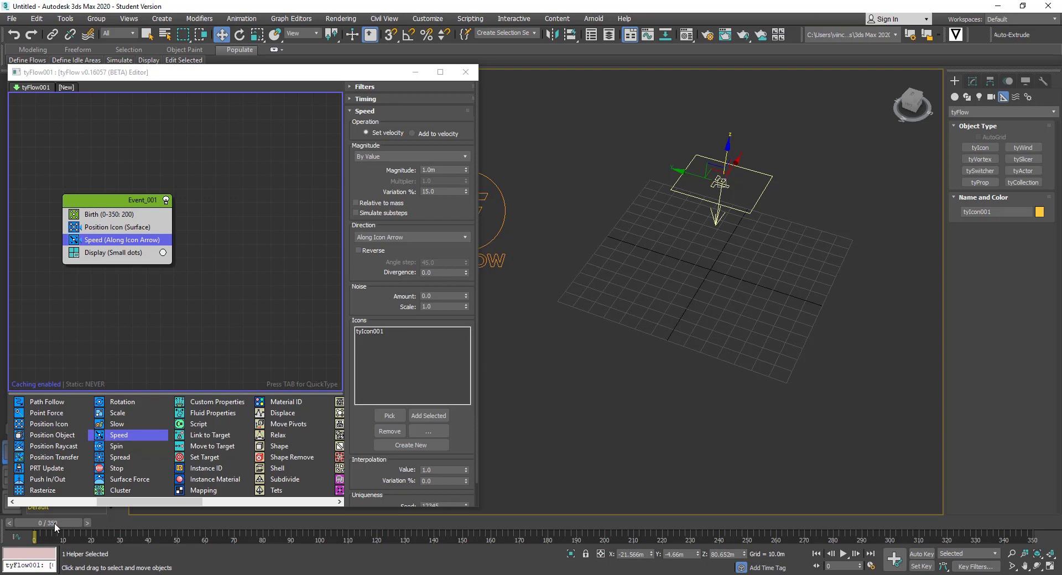
drag(53, 527, 446, 523)
drag(627, 508, 54, 523)
key(w)
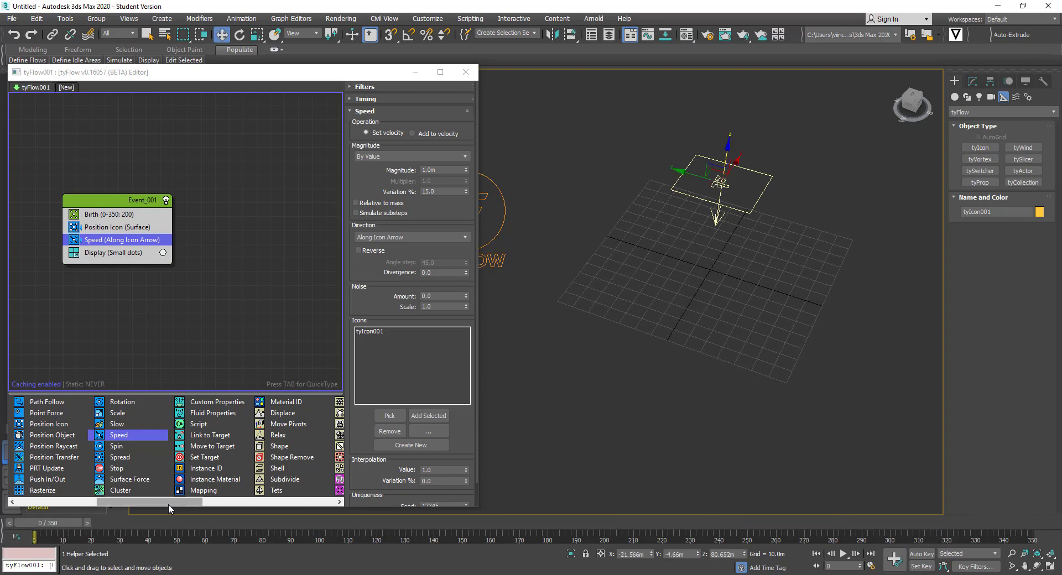
Add a Shape operator below Speed in Event_001 and set its mesh type to the 3D Sphere (MidRes).
drag(167, 503, 189, 501)
drag(199, 446, 127, 250)
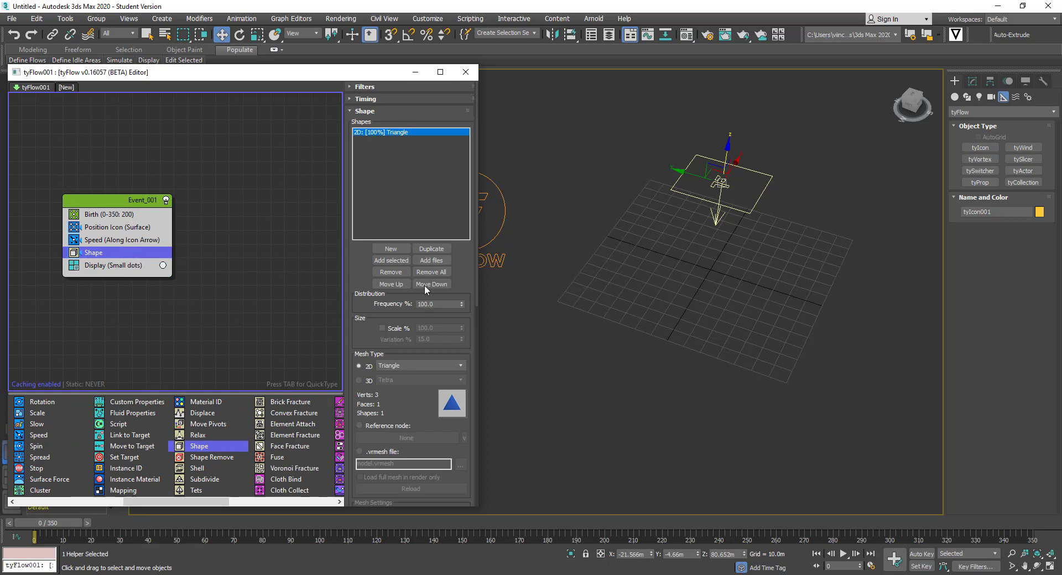
click(359, 381)
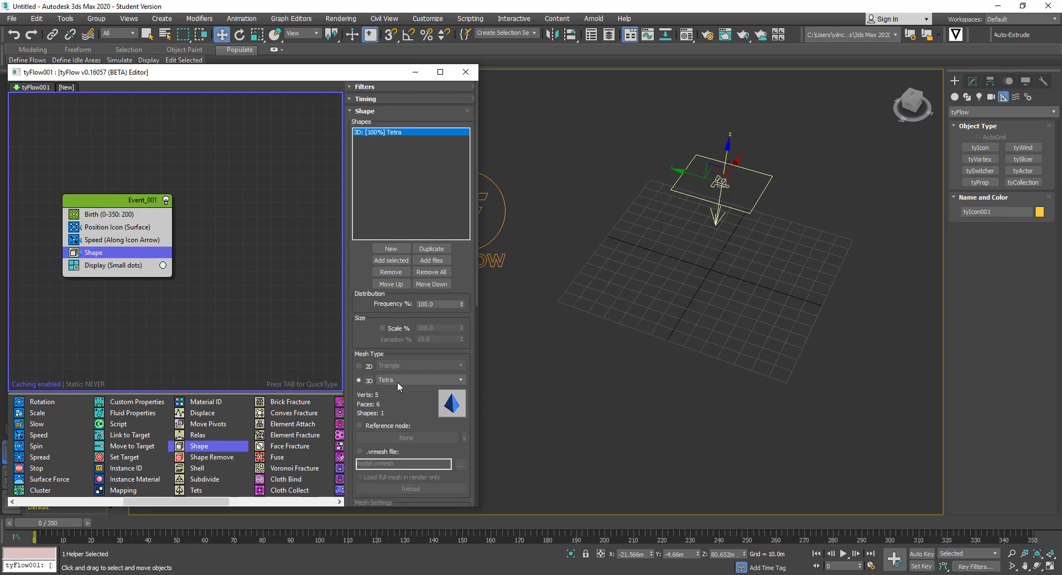
click(417, 380)
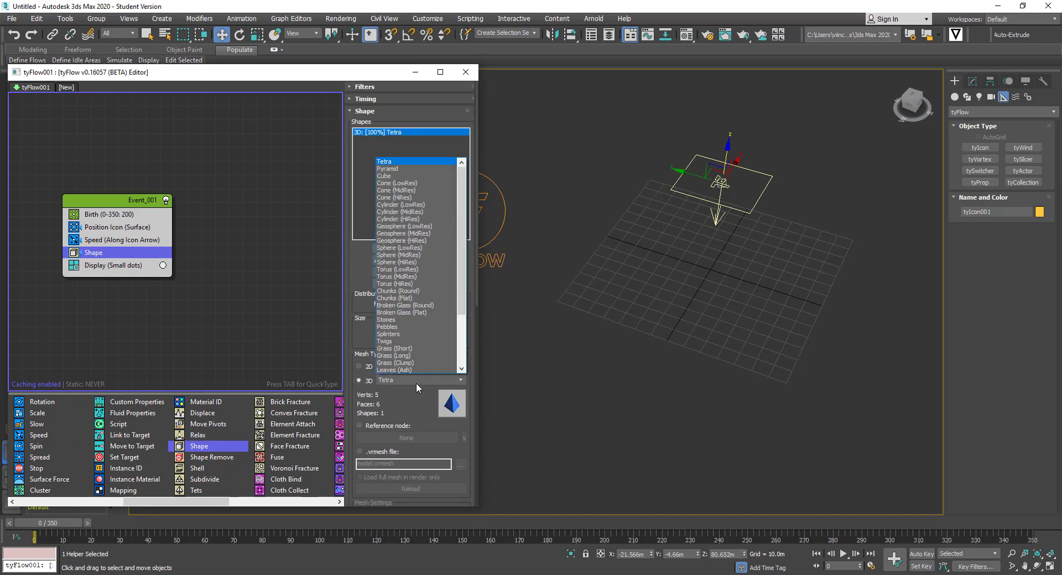
click(413, 255)
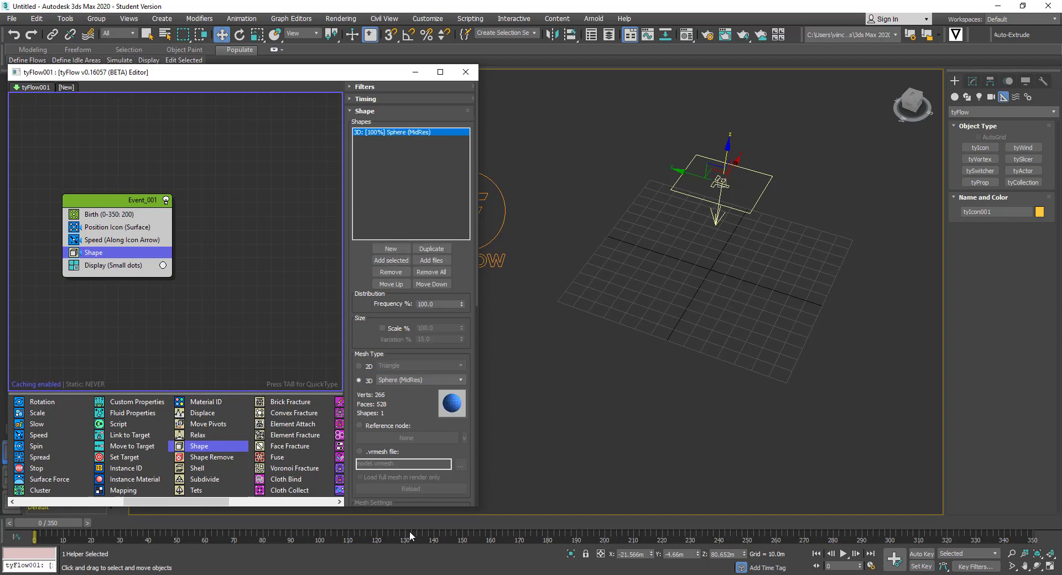
Advance the animation to frame 233 and set the Display operator's type to Geometry, checking the particles up close.
drag(67, 531, 708, 536)
key(w)
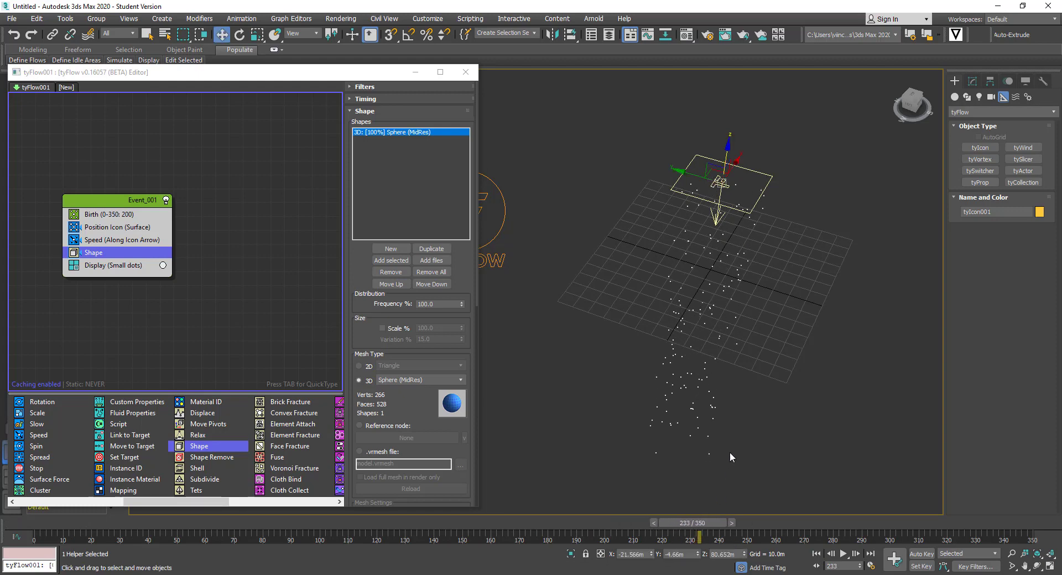
click(122, 266)
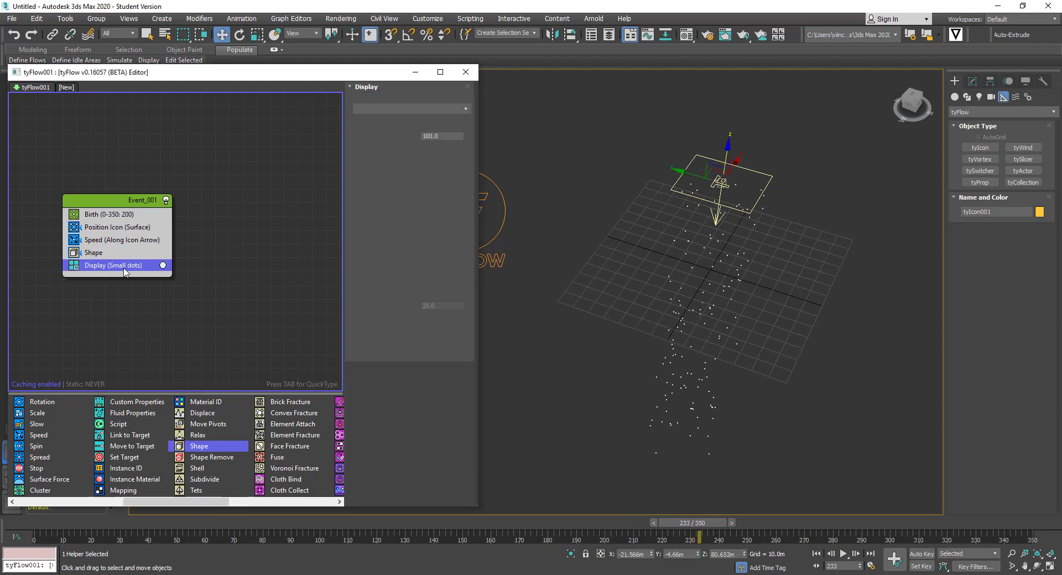
click(388, 108)
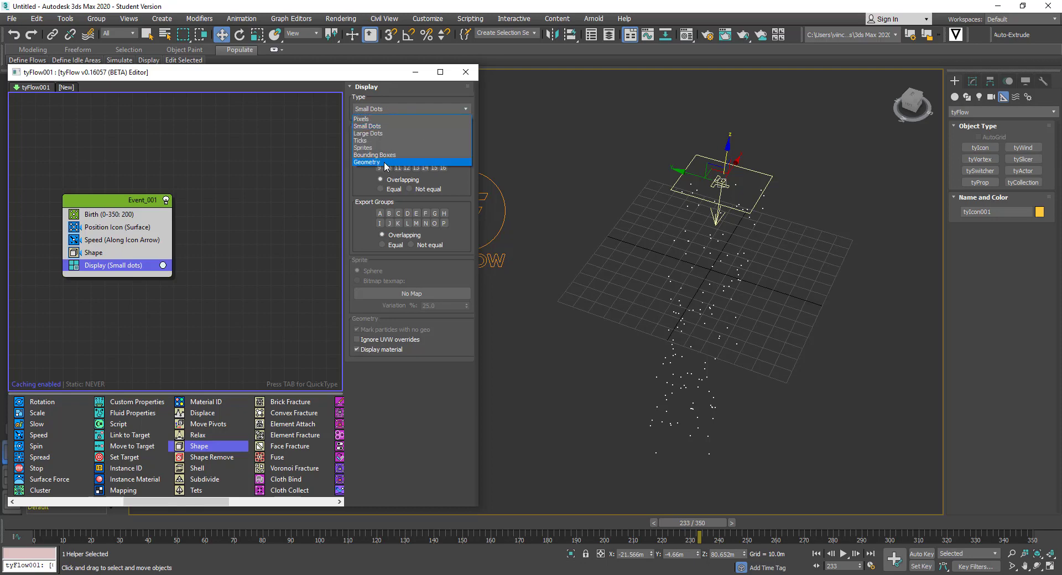
click(386, 163)
click(765, 303)
scroll(738, 285, up, 10)
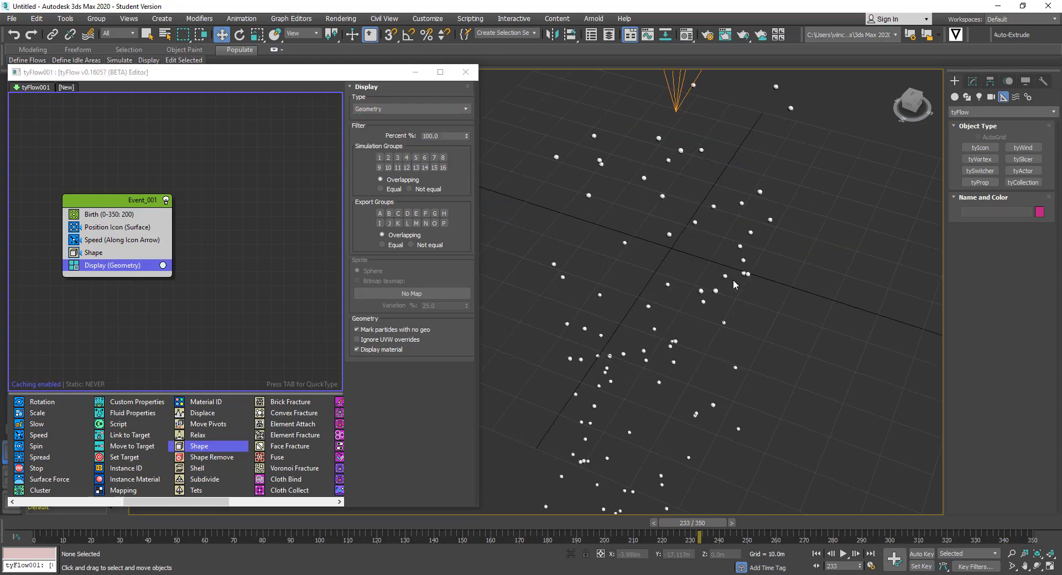
scroll(719, 278, down, 10)
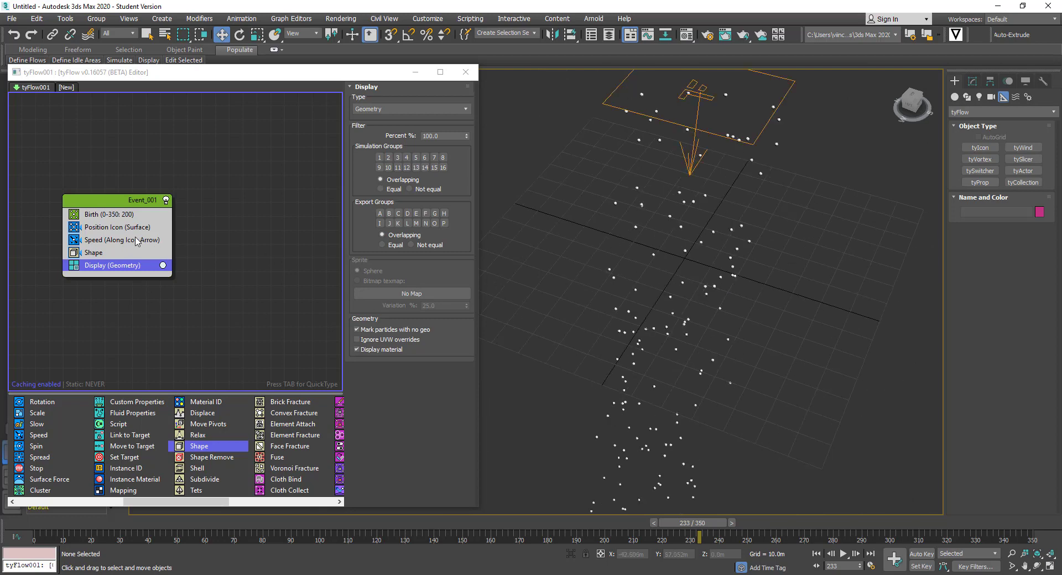
Enable scaling in the Shape operator and set the scale to 250%.
click(126, 255)
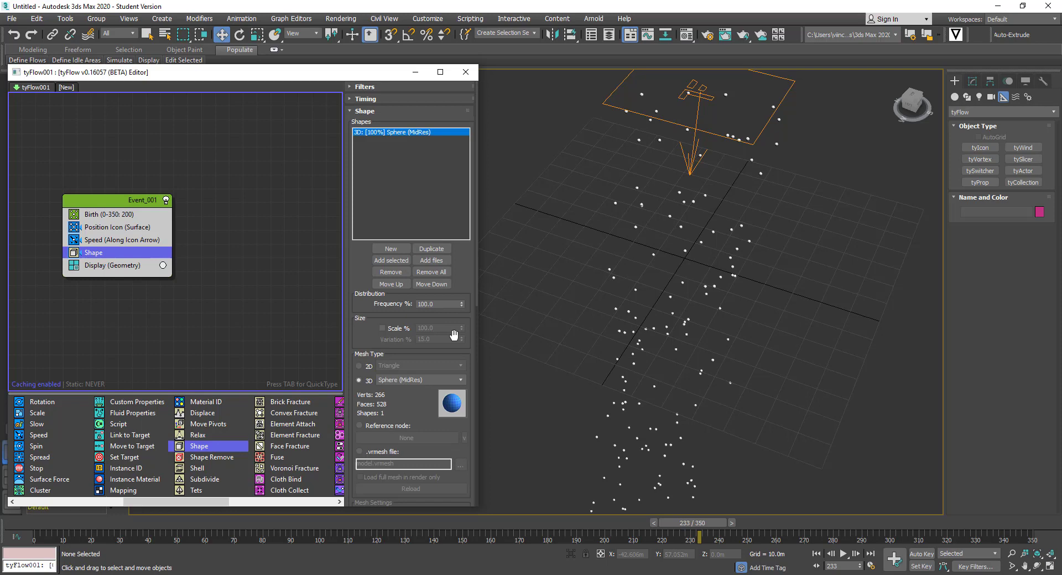
click(381, 328)
text(2)
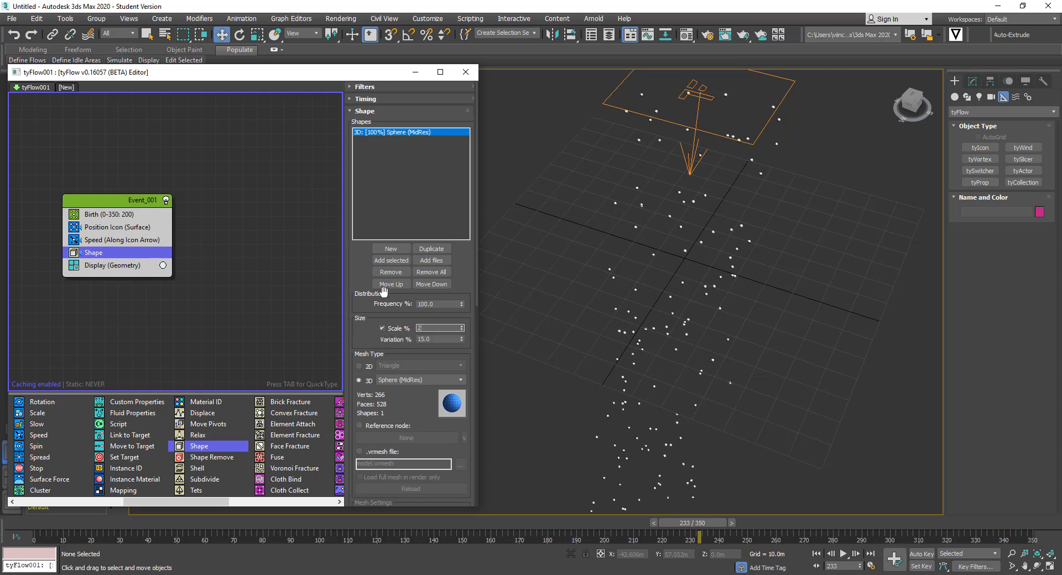
text(50)
key(Return)
Scrub the timeline to inspect the enlarged sphere particles from different angles, and return to frame 0.
alt+middle_drag(632, 270, 637, 314)
drag(679, 520, 33, 517)
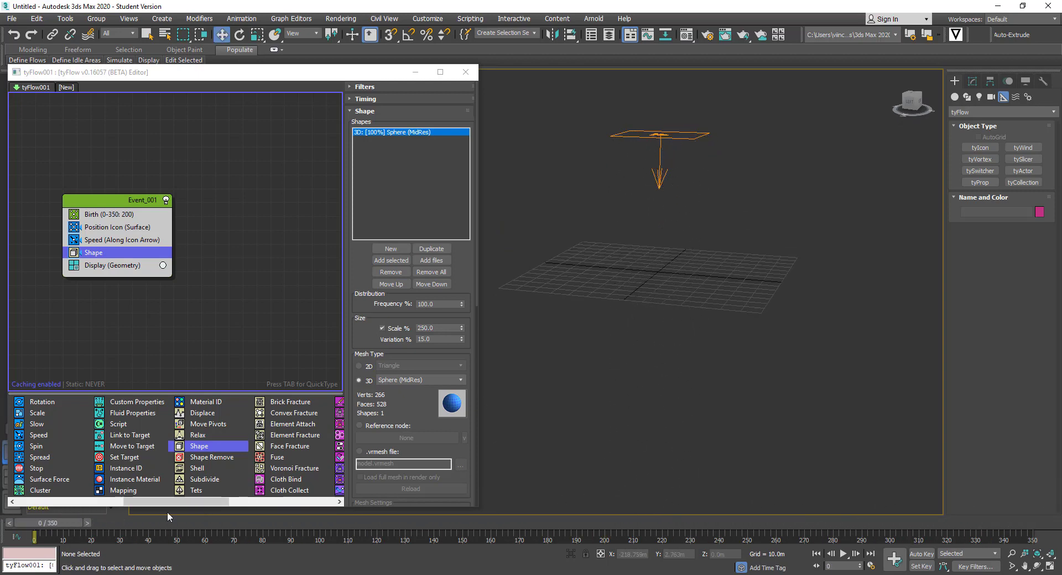
drag(225, 523, 49, 523)
key(w)
alt+middle_drag(728, 315, 704, 346)
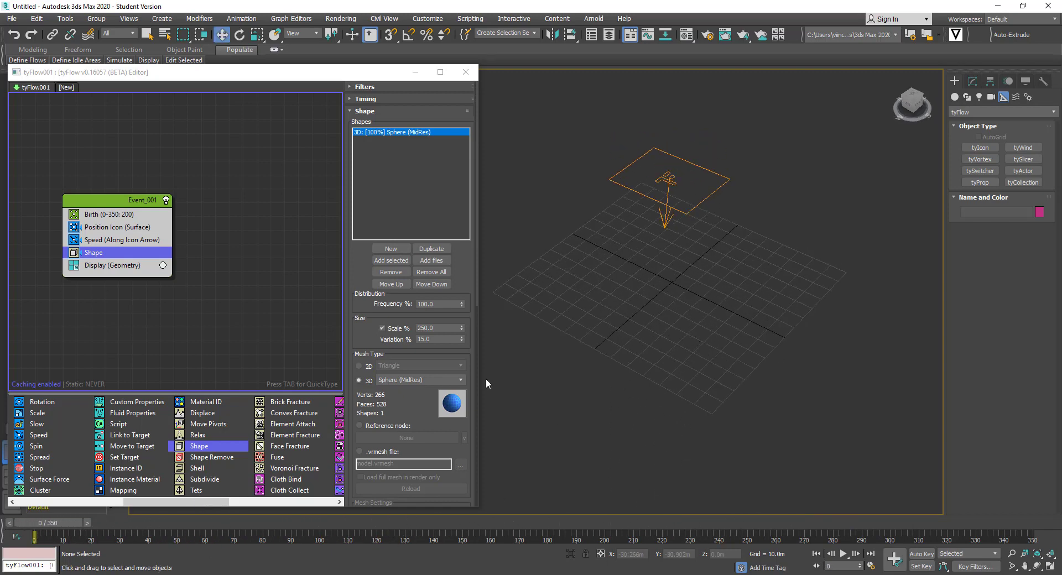
drag(60, 525, 34, 530)
Add a PhysX Shape operator below Shape in Event_001 and scrub the timeline to preview it.
drag(164, 505, 228, 502)
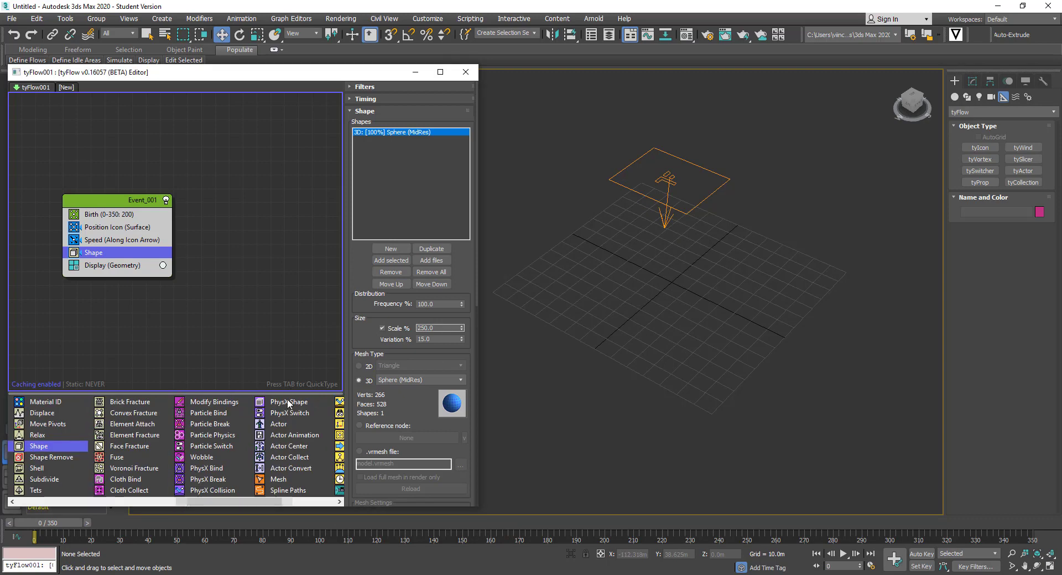
drag(287, 402, 286, 400)
drag(214, 390, 118, 261)
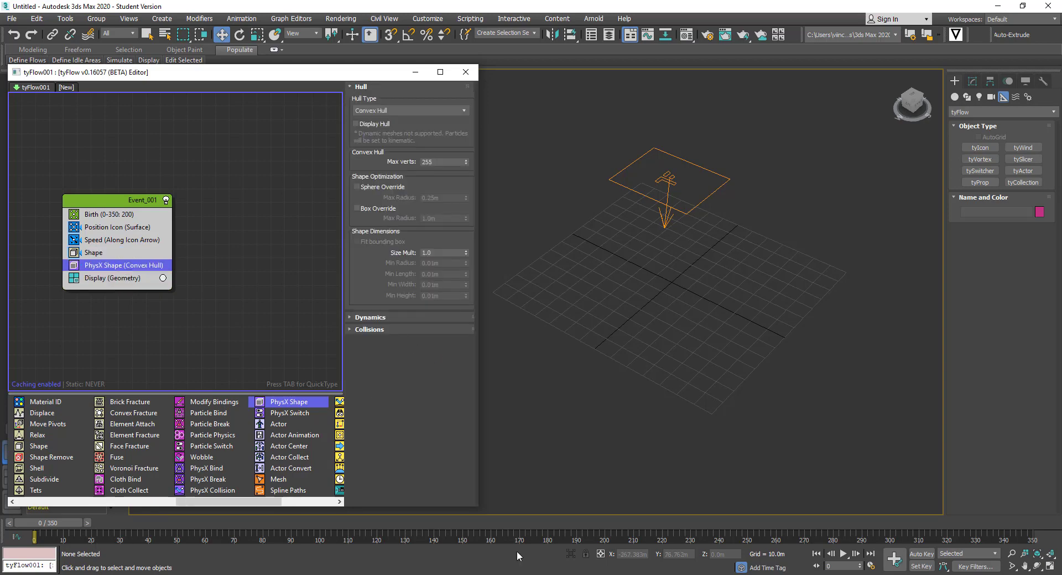
drag(40, 521, 17, 555)
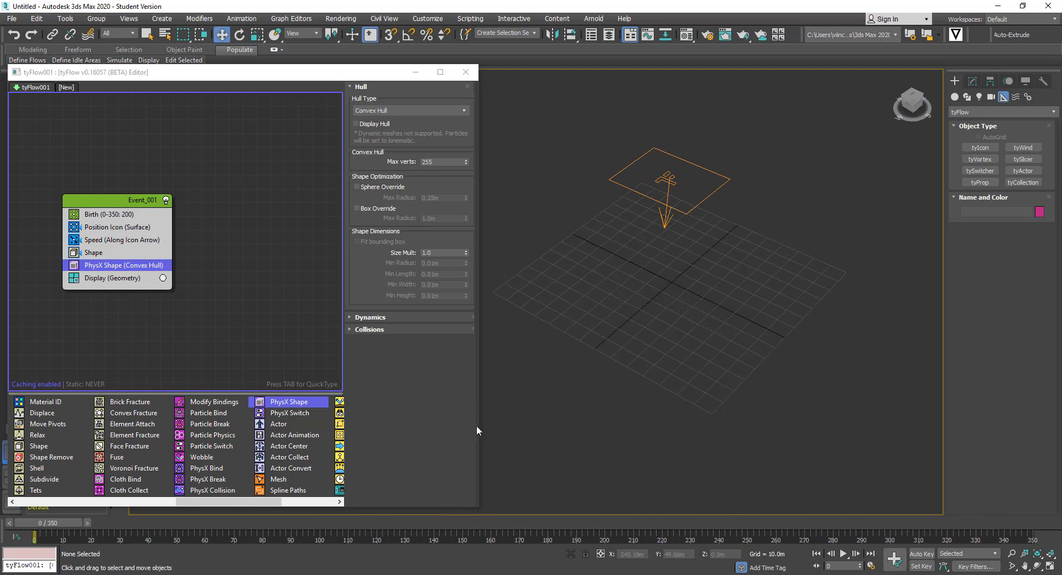
Create a tall box with a base of about 41 by 42 m beside the grid.
scroll(619, 382, down, 4)
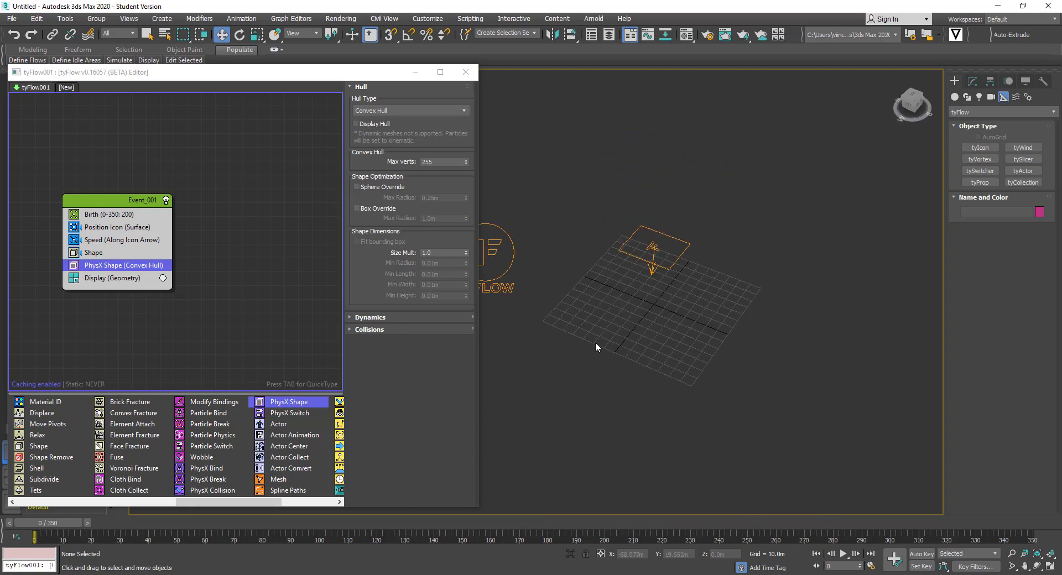
middle_drag(595, 342, 723, 294)
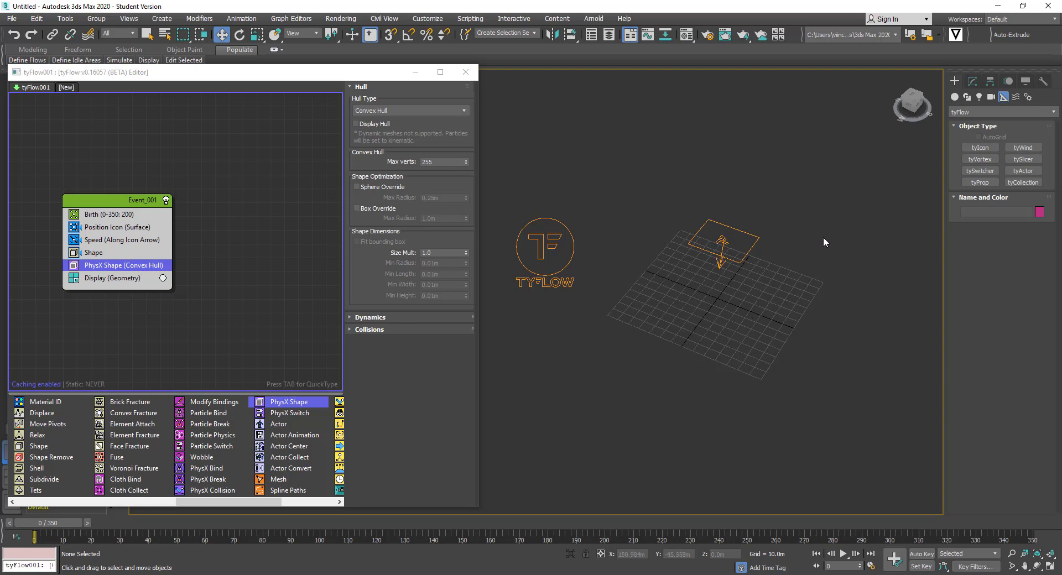
middle_drag(823, 242, 741, 346)
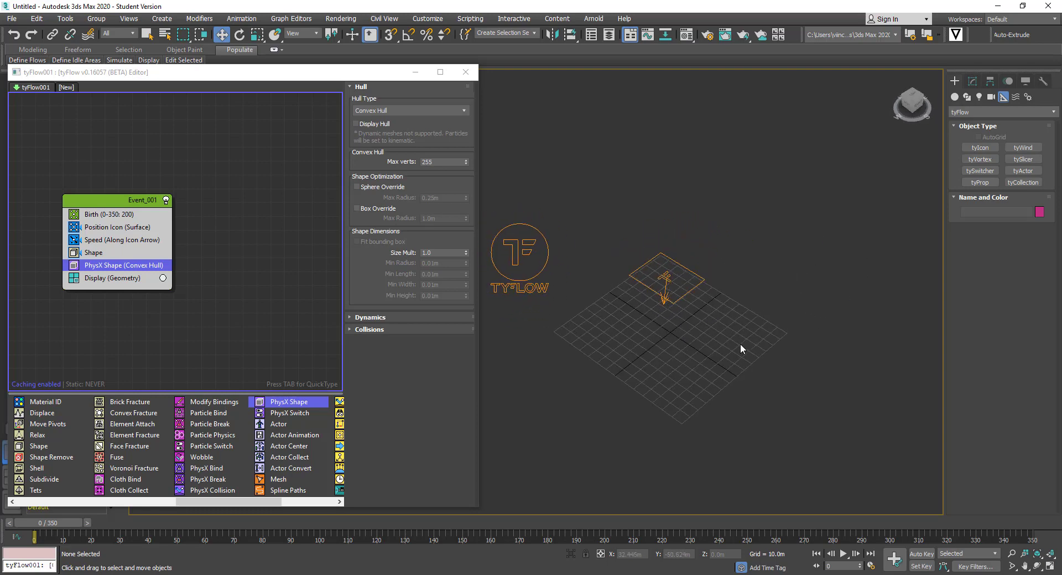
click(956, 97)
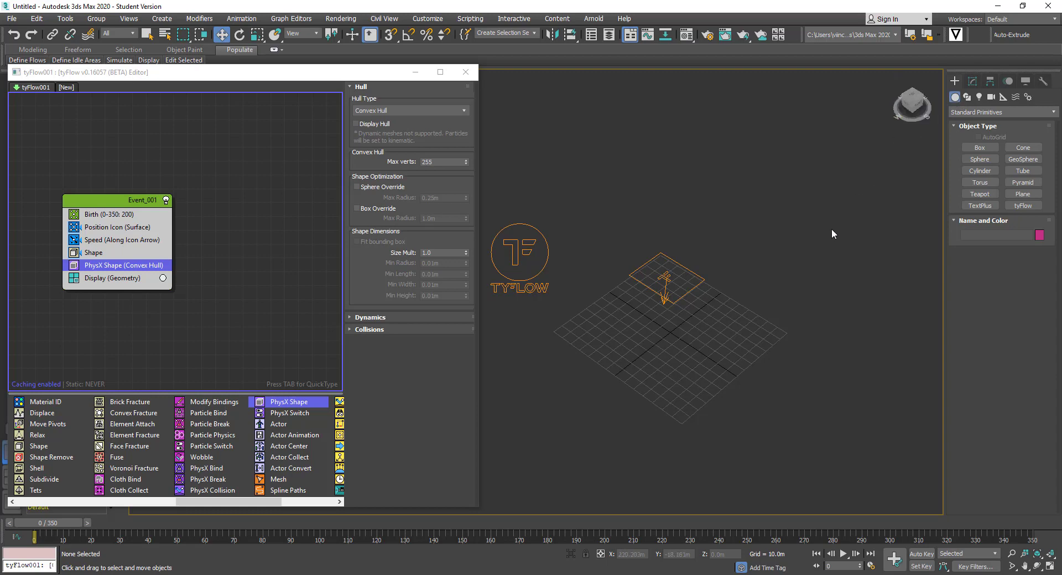
middle_drag(795, 257, 779, 234)
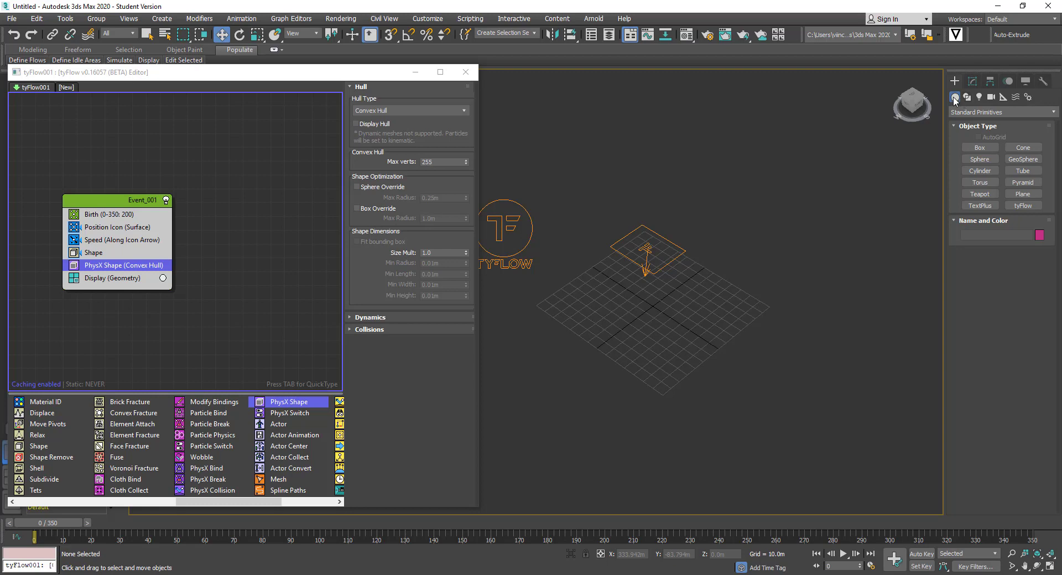
click(979, 147)
scroll(802, 260, down, 4)
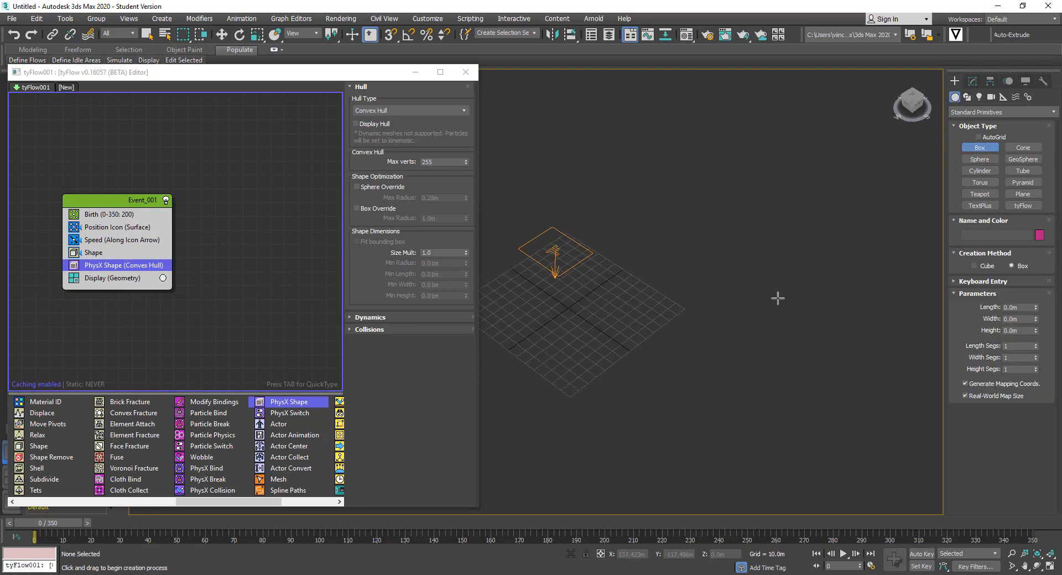
drag(761, 292, 785, 289)
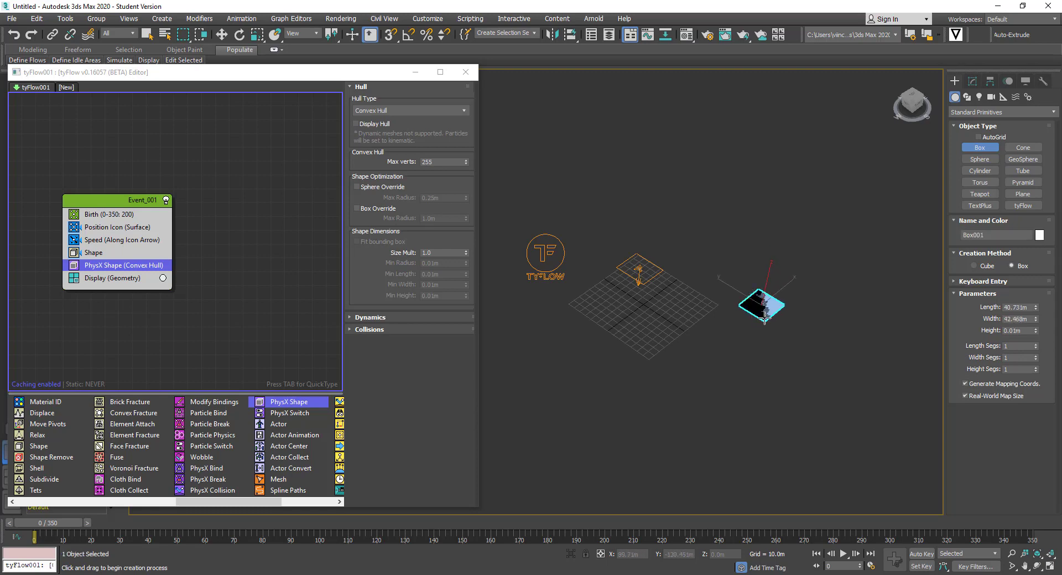
click(763, 228)
Create two more tall boxes at other corners around the grid, the last with a base of about 36 by 50 m.
drag(594, 392, 592, 425)
click(574, 332)
mouse_move(574, 332)
alt+middle_down()
mouse_move(586, 332)
mouse_move(557, 334)
alt+middle_up()
drag(506, 326, 541, 349)
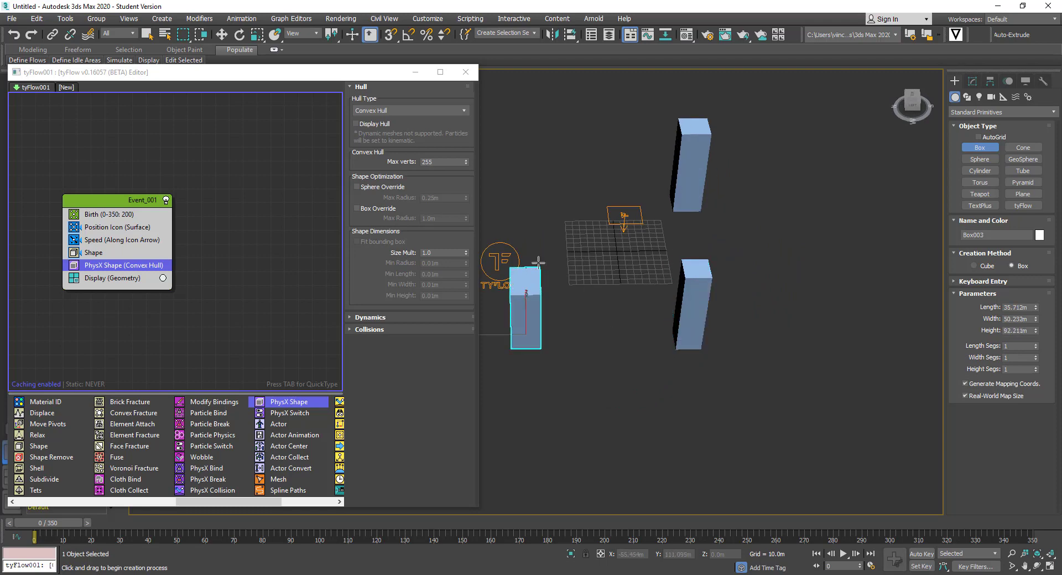
click(649, 287)
alt+middle_drag(649, 288, 570, 290)
Create a fourth box about 43 by 47 m and 164 m tall at the remaining corner around the grid, and end box creation.
drag(652, 250, 696, 265)
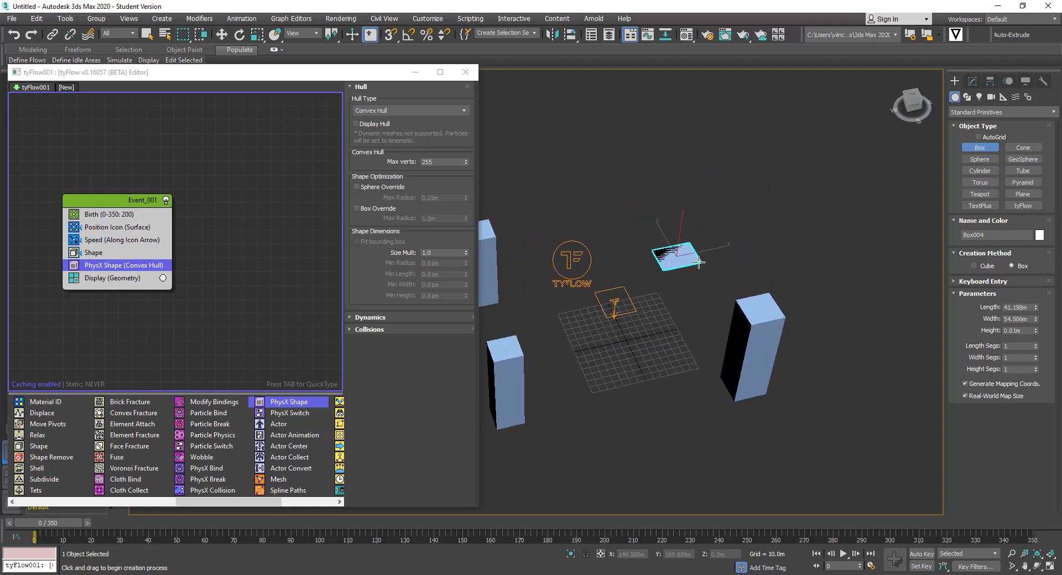
click(708, 148)
alt+middle_drag(623, 315, 698, 339)
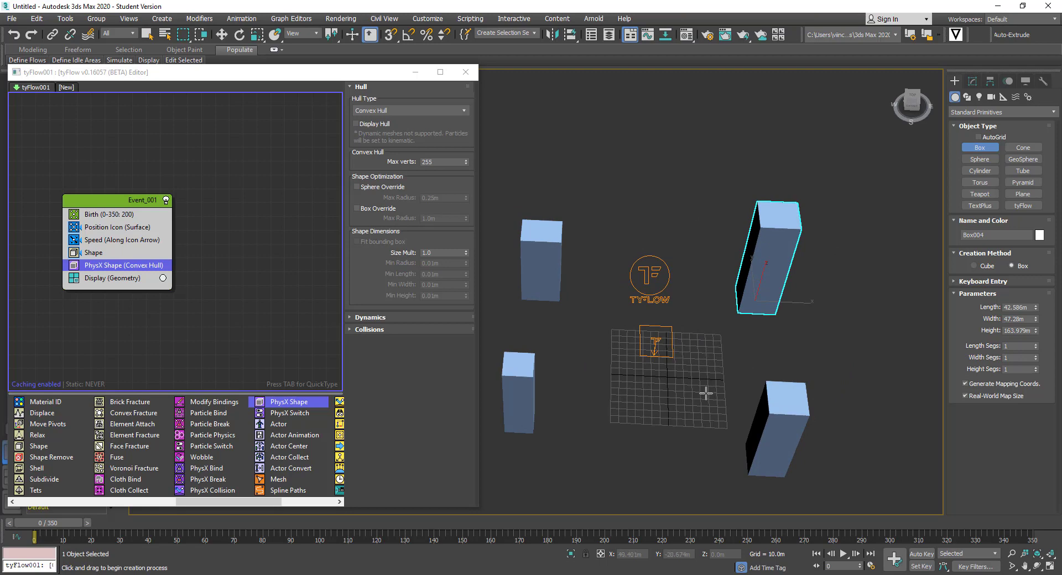
click(147, 44)
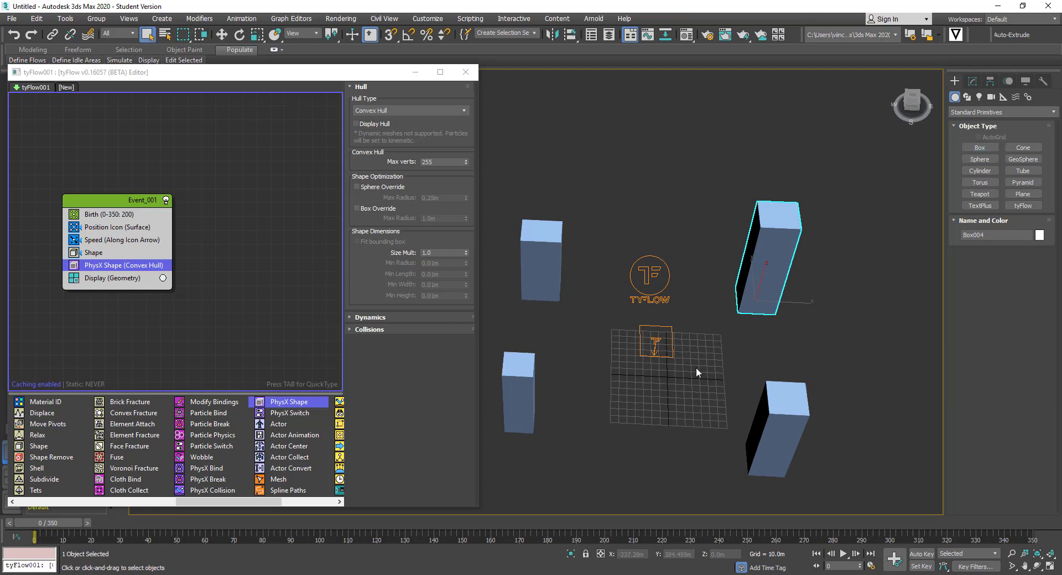
Clear the box selection and scrub the timeline to preview the falling particles, returning to frame 0.
click(705, 413)
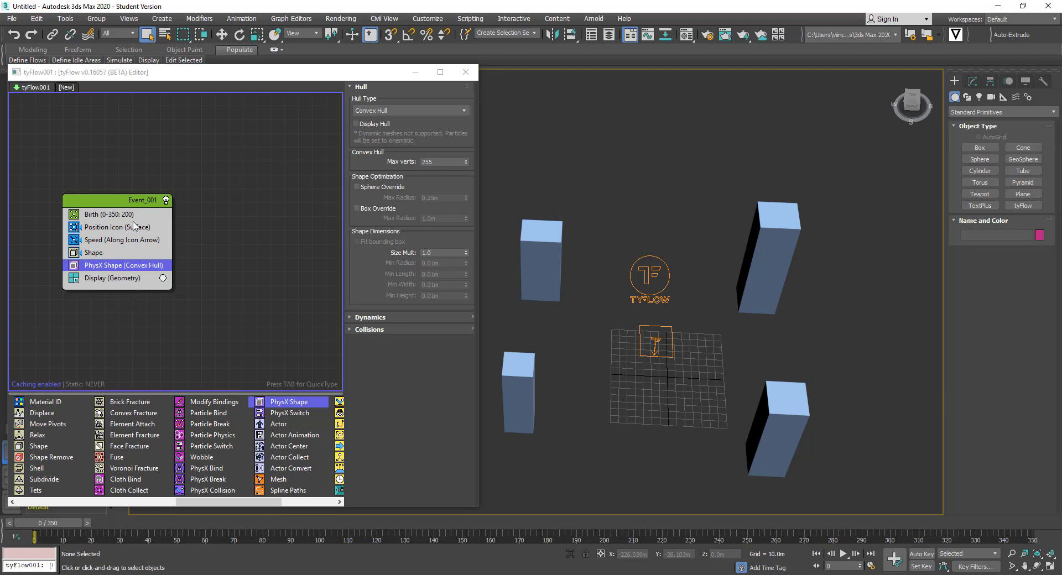
drag(55, 526, 602, 560)
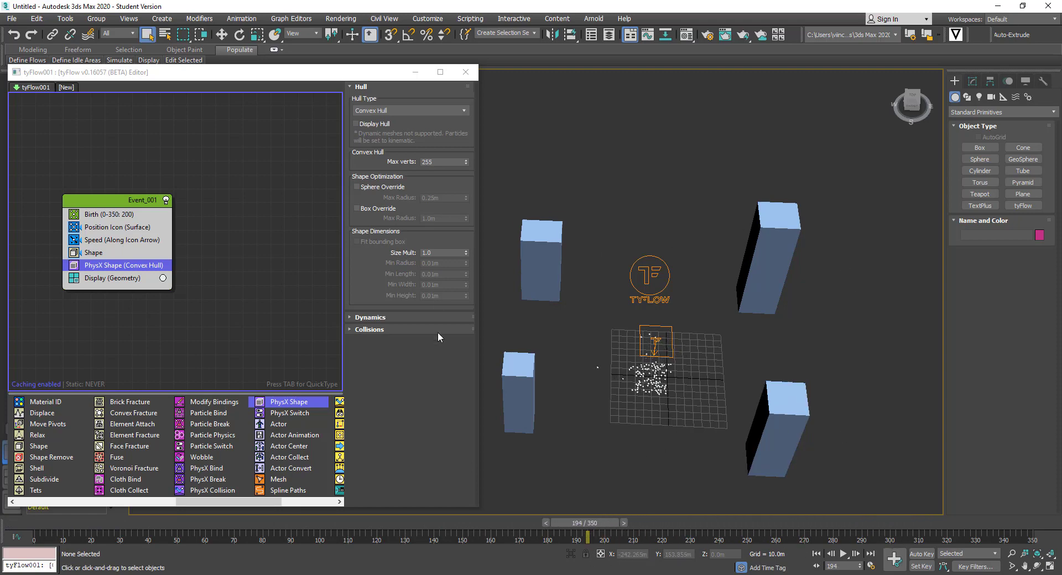
drag(562, 524, 17, 522)
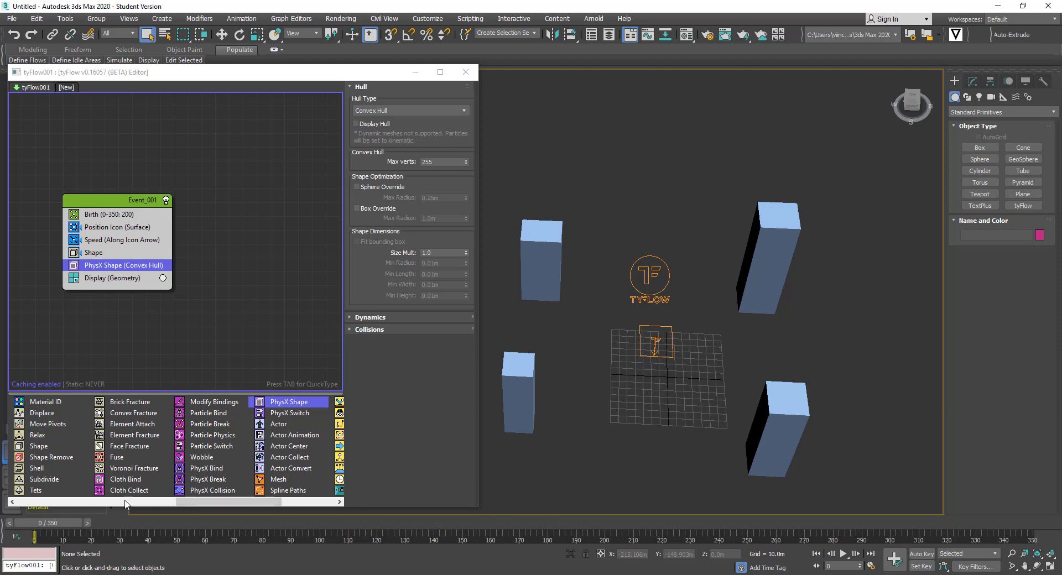
Add a Send Out operator below PhysX Shape in Event_001.
drag(194, 502, 237, 505)
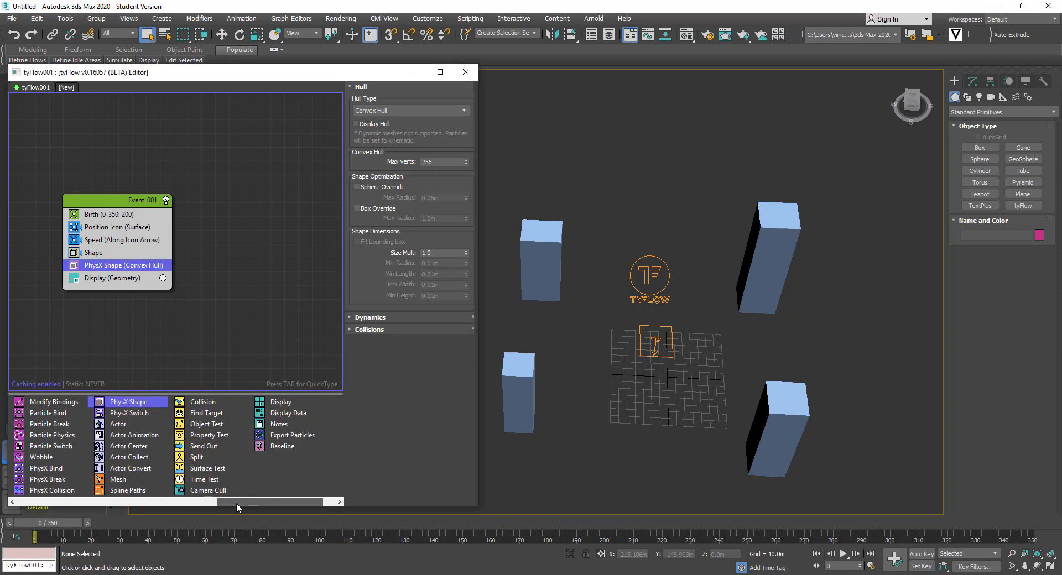
drag(212, 444, 135, 278)
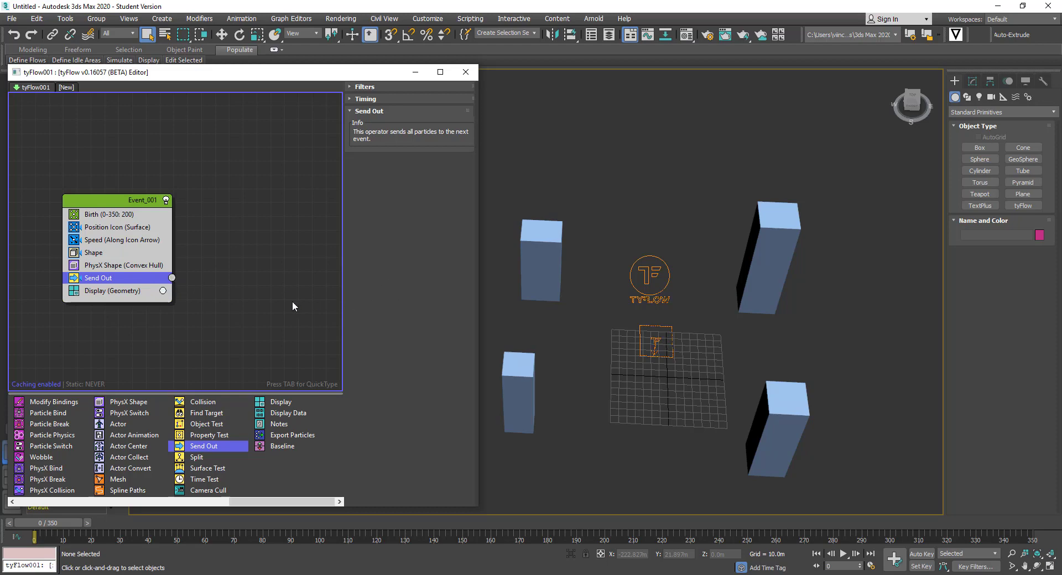
middle_drag(284, 313, 263, 291)
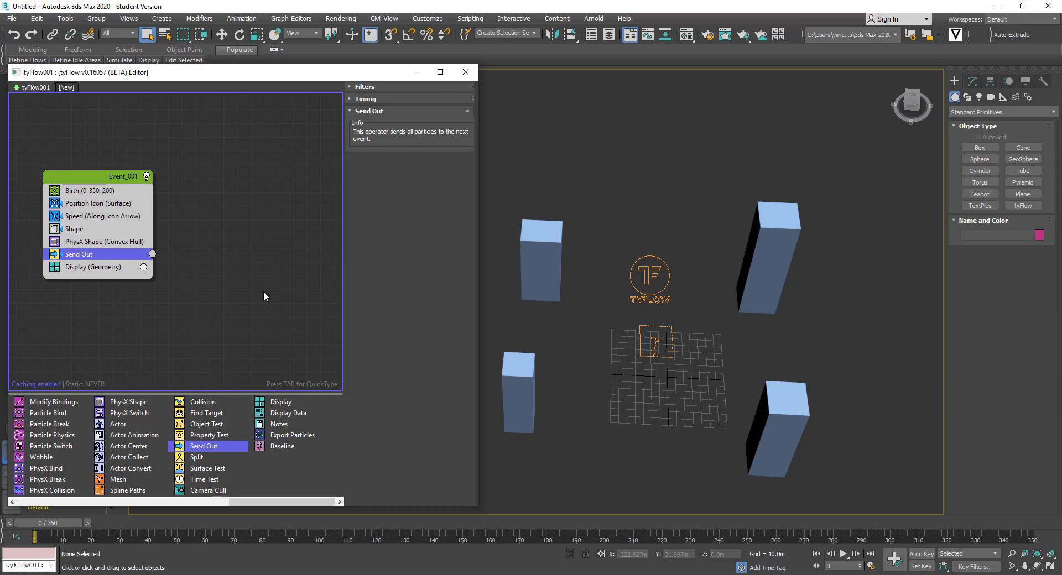
Create a new event with a Find Target operator and connect the Send Out output of Event_001 to it.
drag(268, 503, 150, 505)
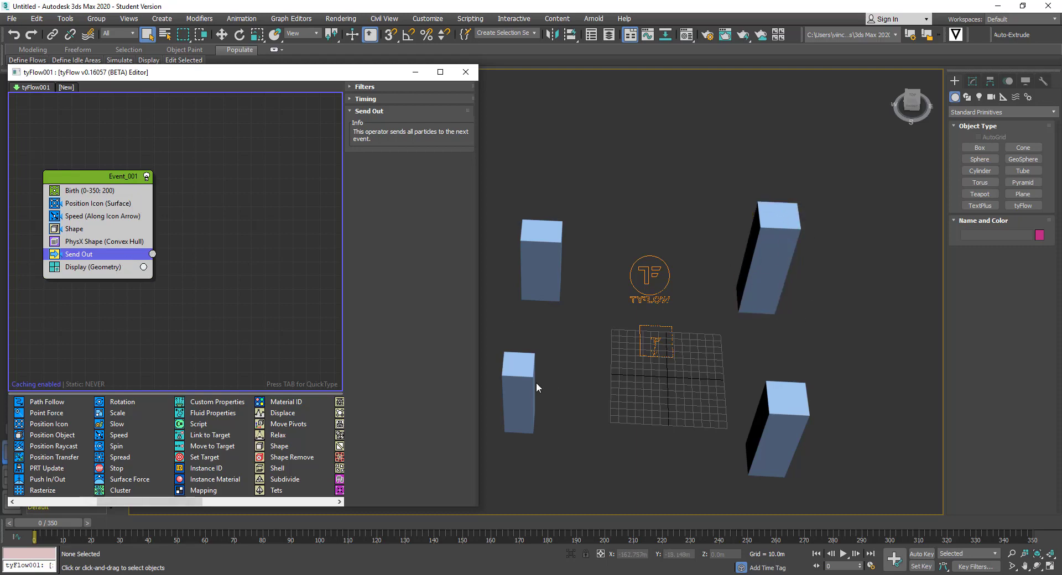
drag(185, 507, 296, 499)
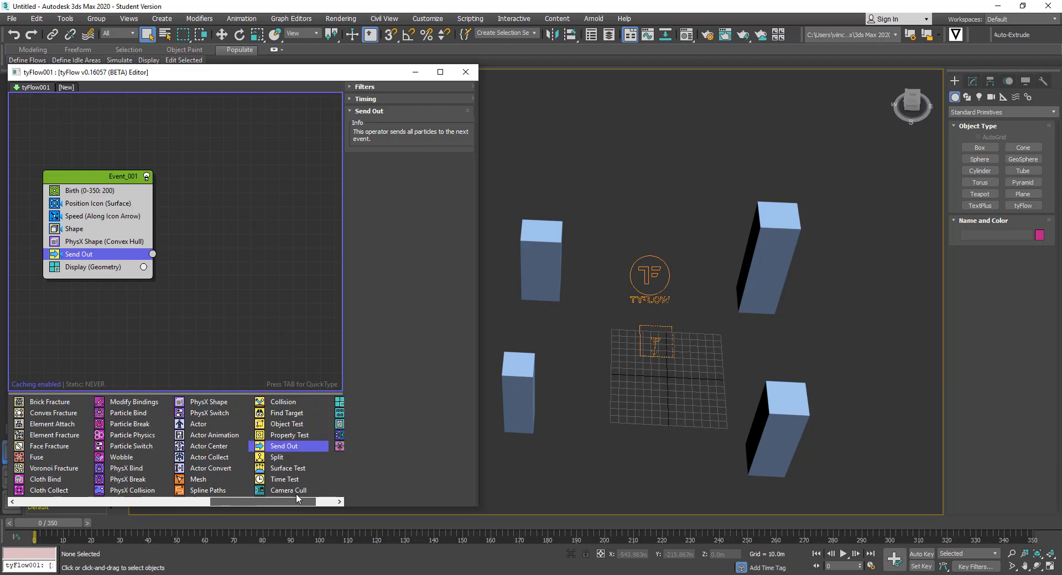
drag(302, 395, 248, 267)
middle_drag(248, 324, 204, 323)
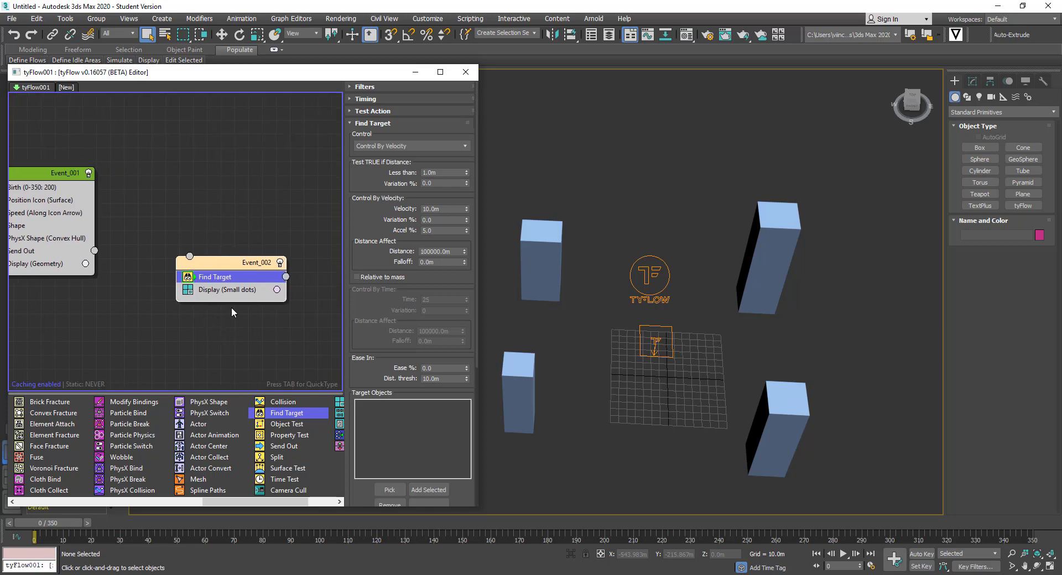
drag(232, 263, 220, 308)
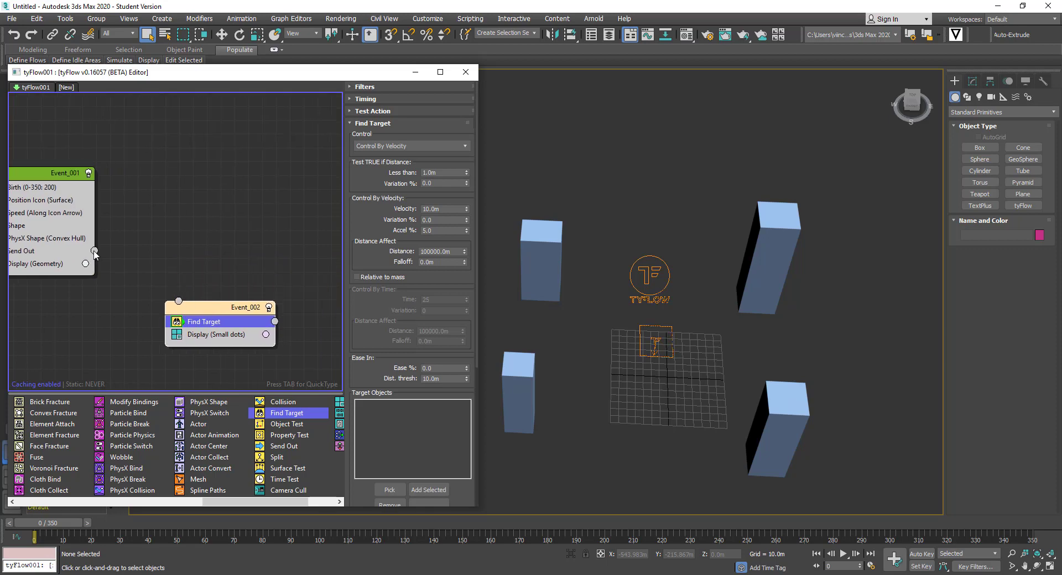
drag(165, 280, 179, 301)
middle_drag(264, 354, 232, 326)
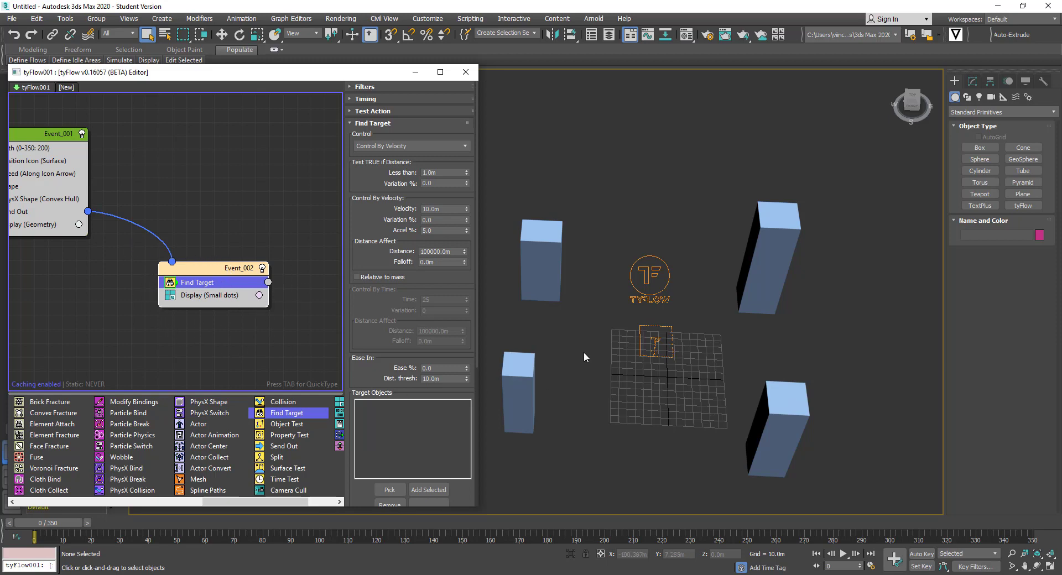
Select all four boxes around the grid and add them as target objects of the Find Target operator.
middle_drag(576, 424, 598, 404)
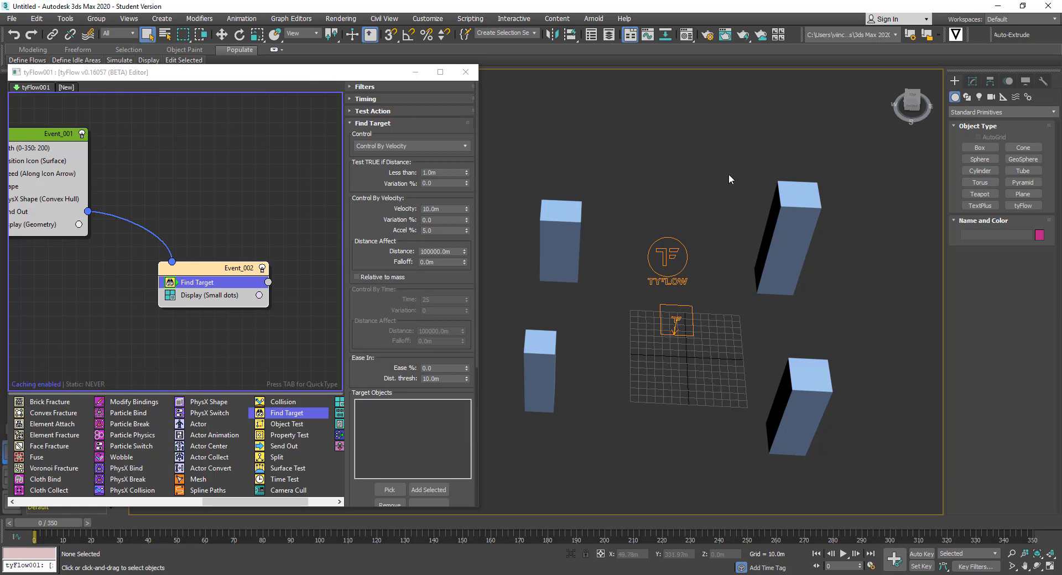
click(787, 216)
ctrl+drag(545, 234, 546, 235)
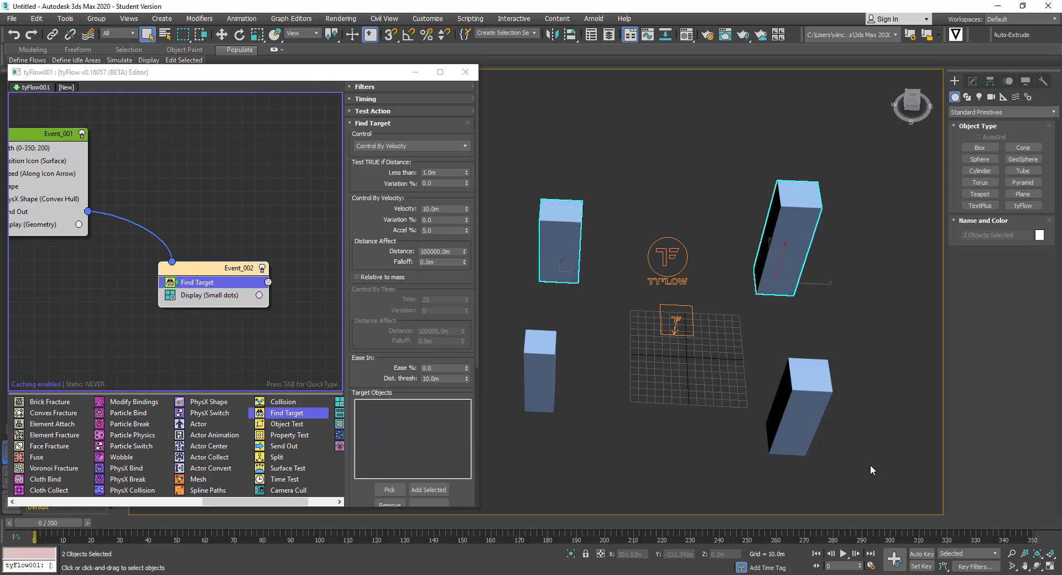
ctrl+drag(874, 470, 799, 420)
ctrl+drag(583, 421, 522, 366)
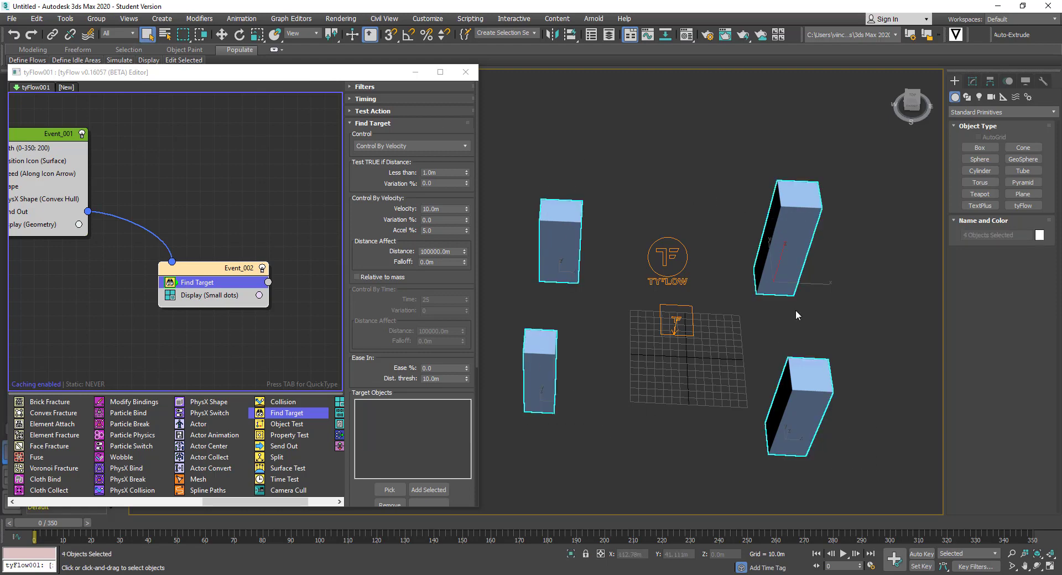
drag(636, 178, 548, 215)
ctrl+click(782, 184)
ctrl+click(770, 407)
ctrl+click(525, 395)
drag(373, 377, 369, 327)
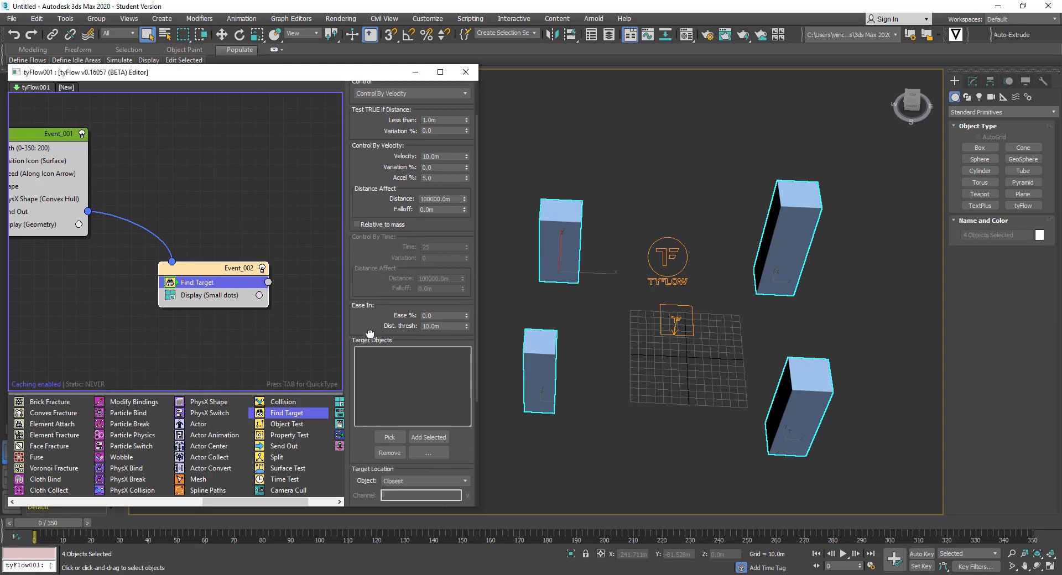
click(424, 440)
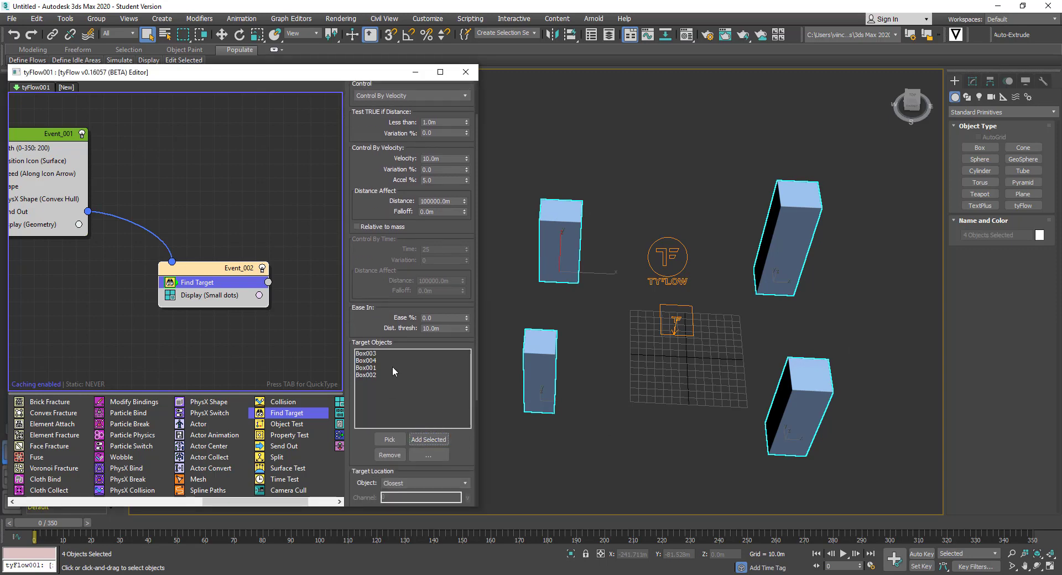
Play the animation and examine from oblique and overhead views how the particles move toward the boxes.
click(843, 554)
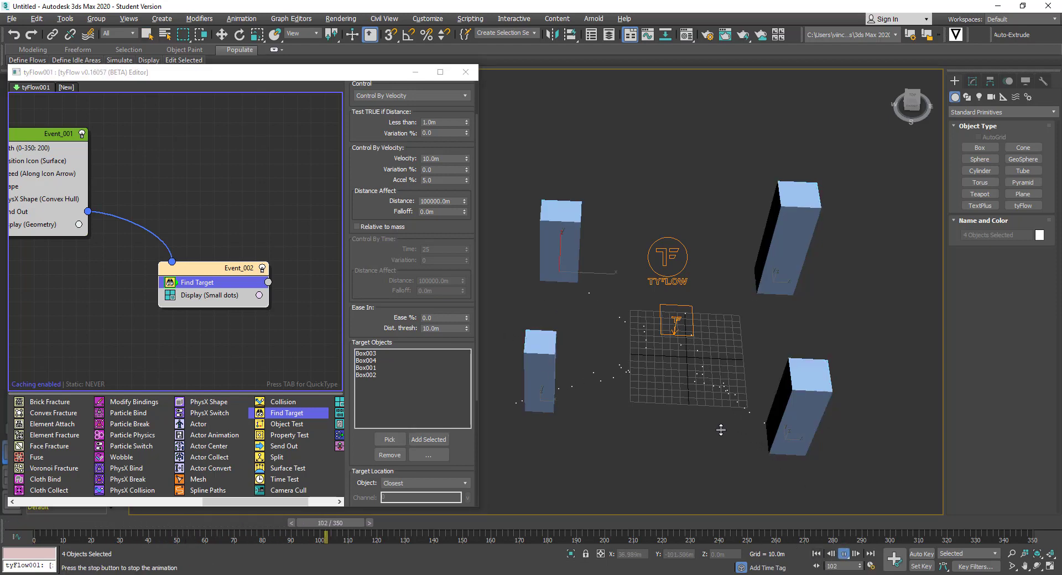
alt+middle_drag(763, 453, 718, 401)
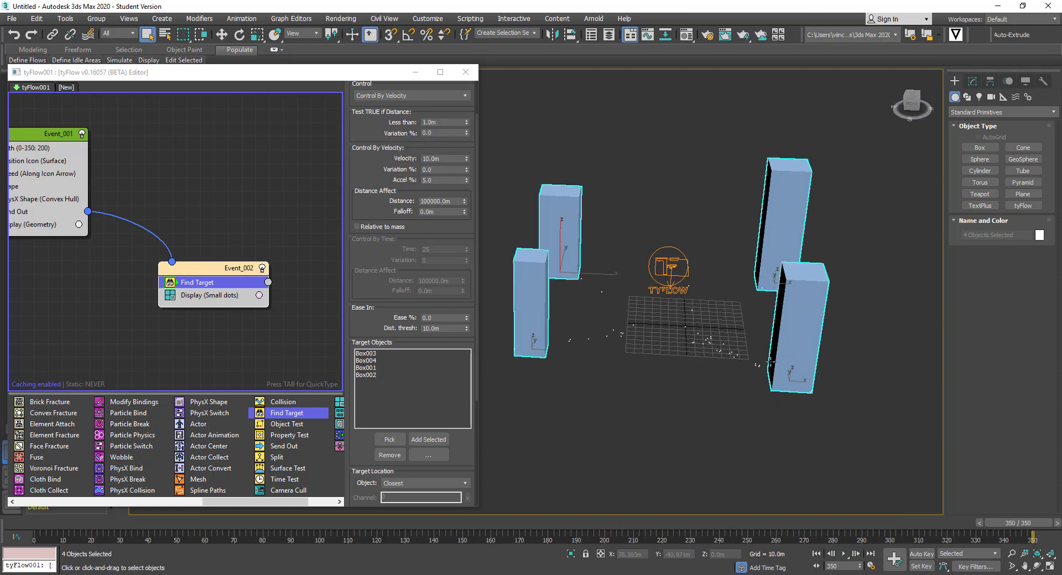
alt+middle_drag(732, 346, 747, 376)
middle_drag(249, 201, 307, 216)
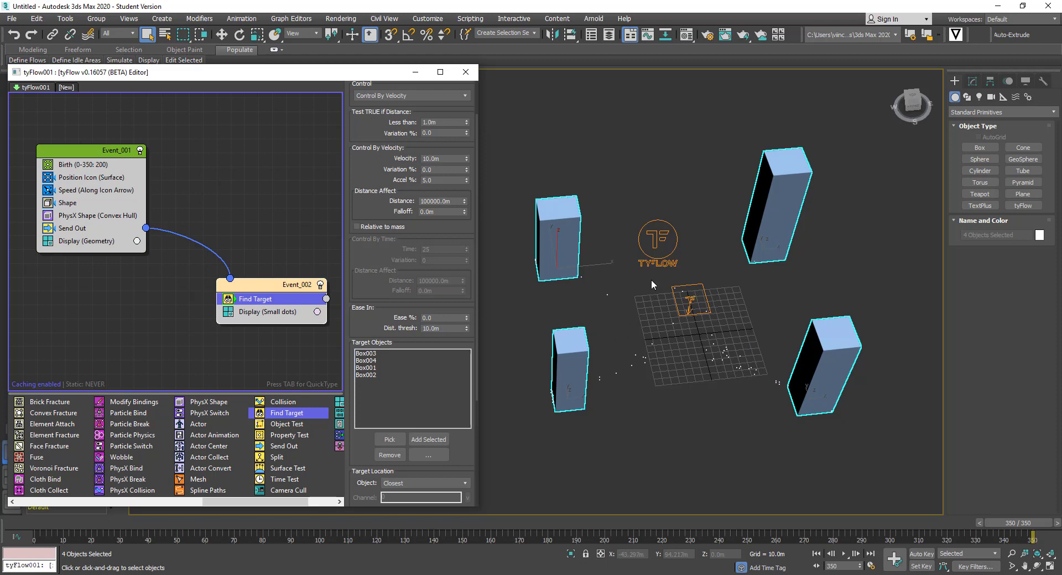
alt+middle_drag(651, 280, 637, 325)
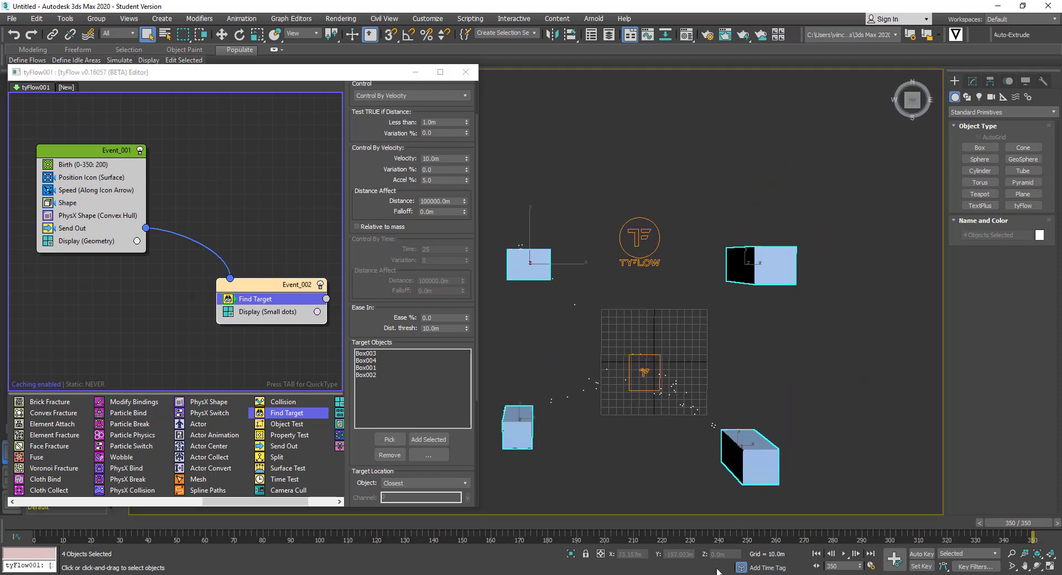
click(843, 554)
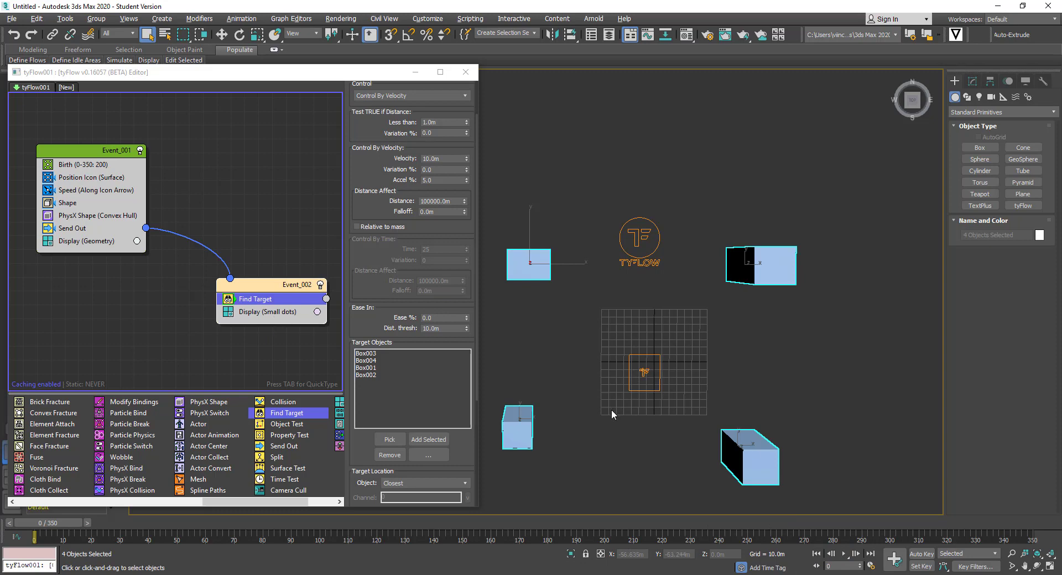
alt+middle_drag(612, 409, 620, 363)
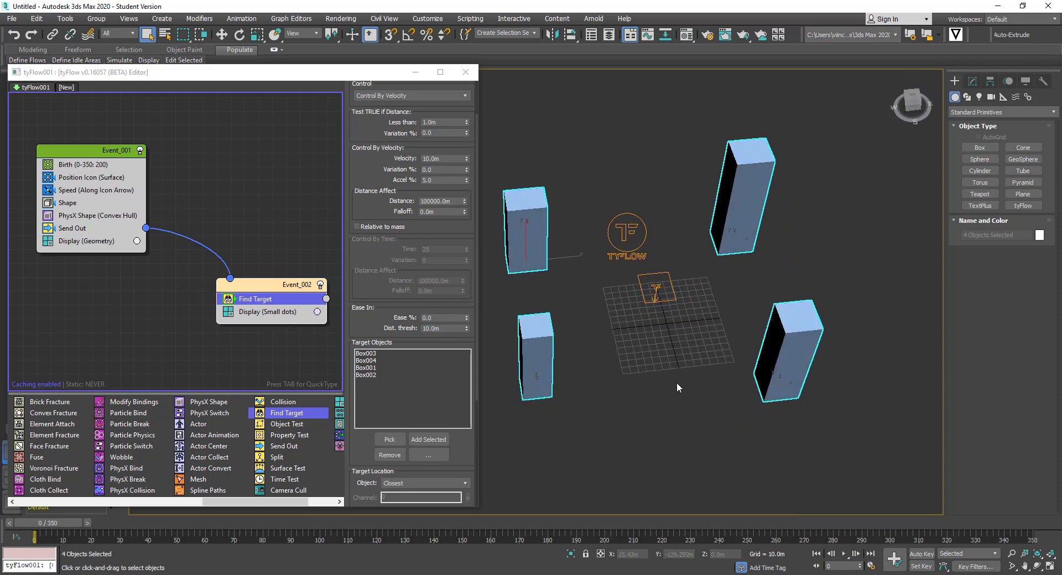
Set the display type of Event_002 to Geometry.
click(268, 311)
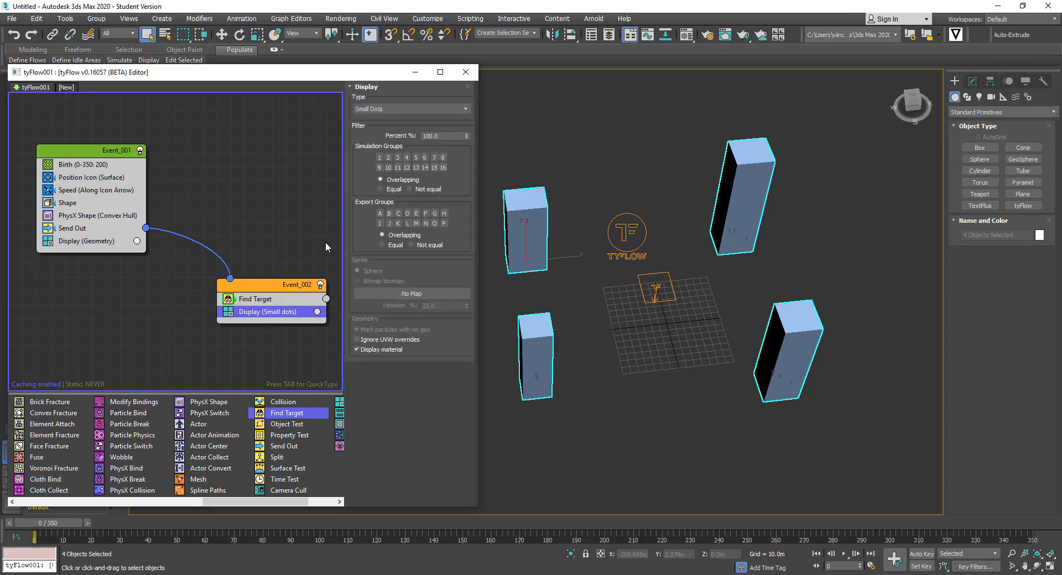
click(371, 109)
click(376, 162)
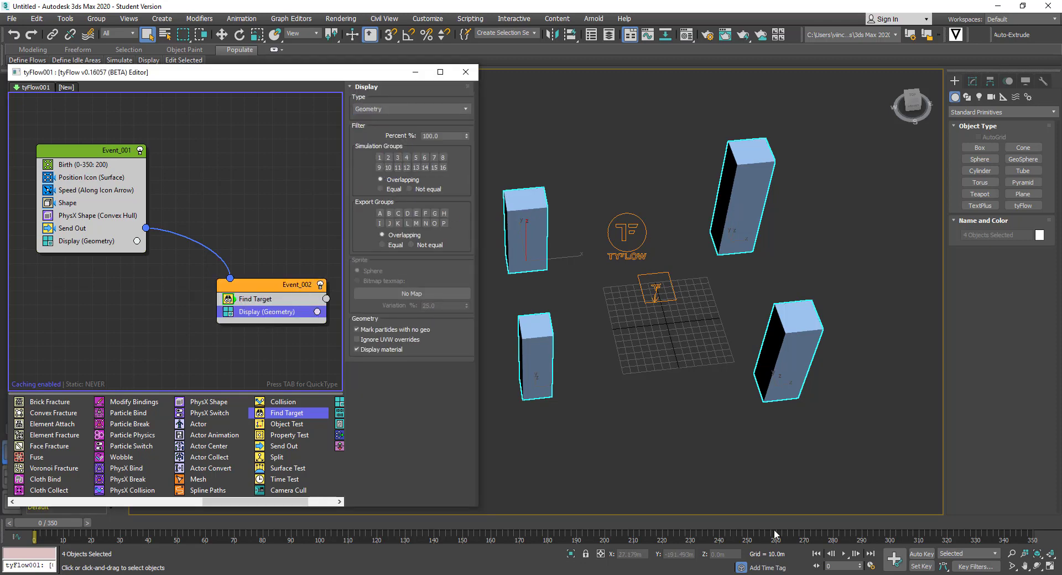
Replay the simulation with geometry display and examine the particles reaching the boxes from low and high angles.
key(/)
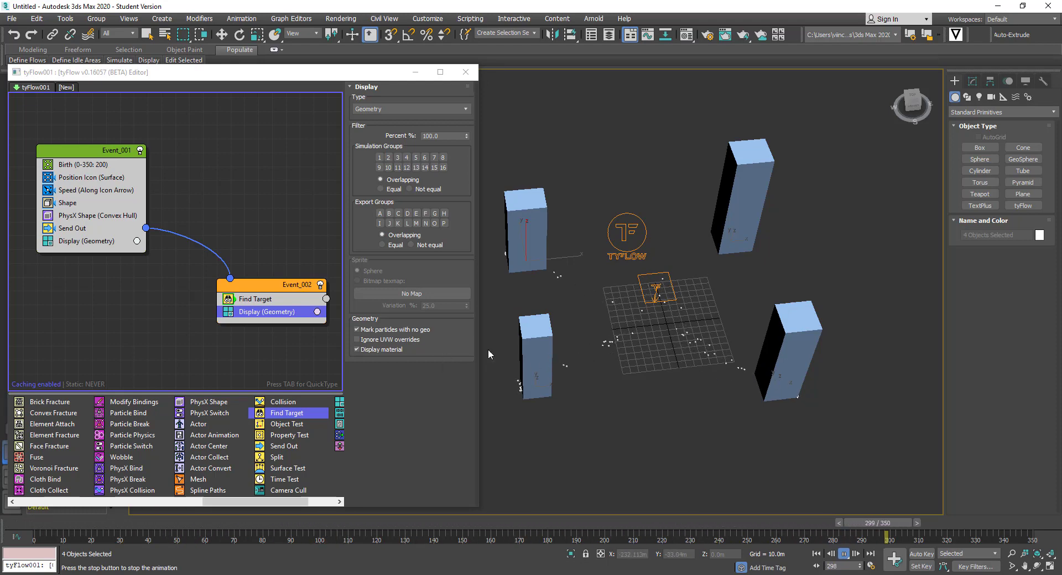
alt+middle_drag(673, 412, 662, 369)
click(844, 554)
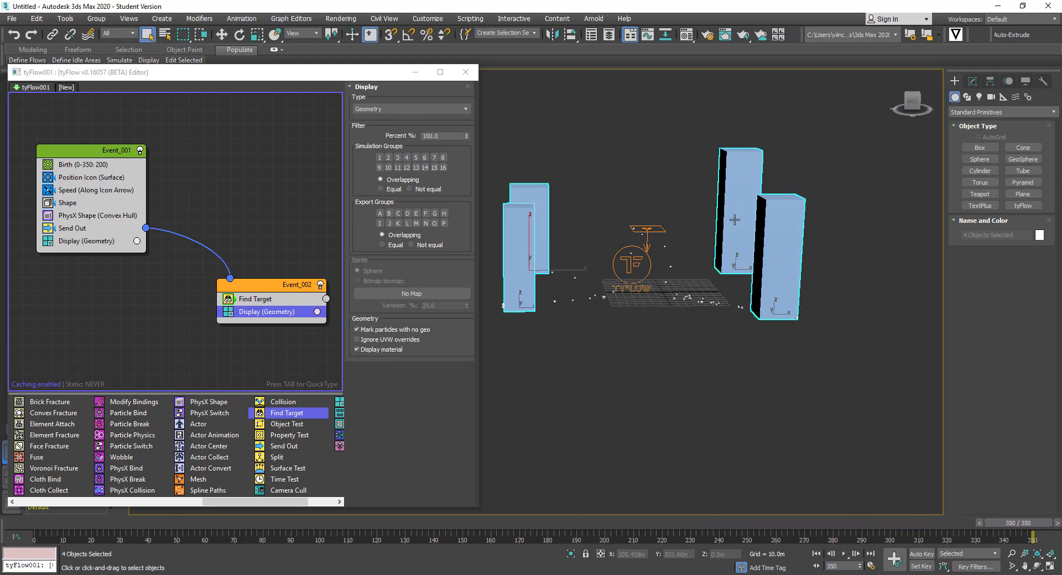
alt+middle_drag(686, 229, 686, 376)
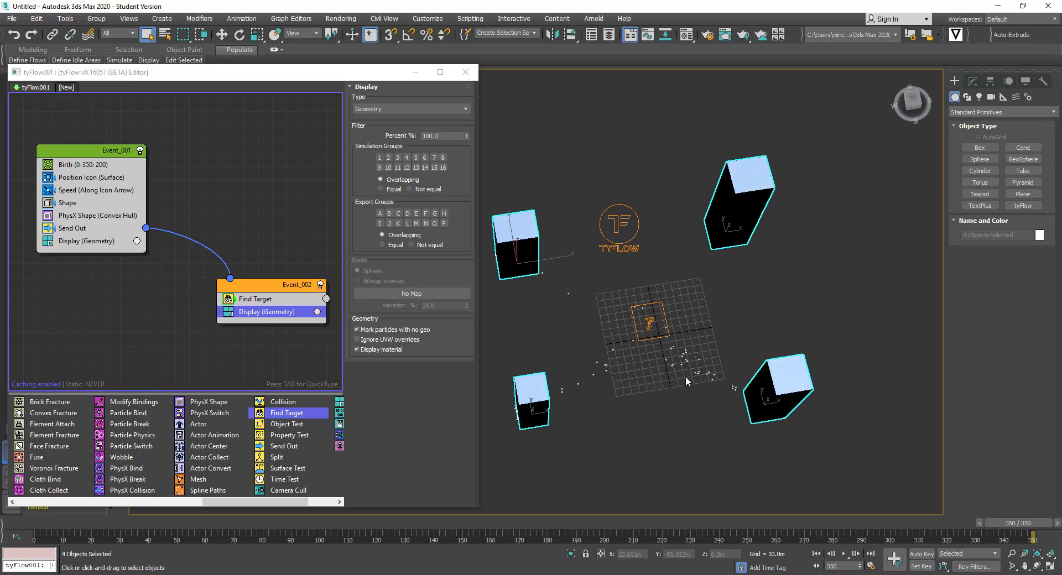
click(816, 553)
click(843, 553)
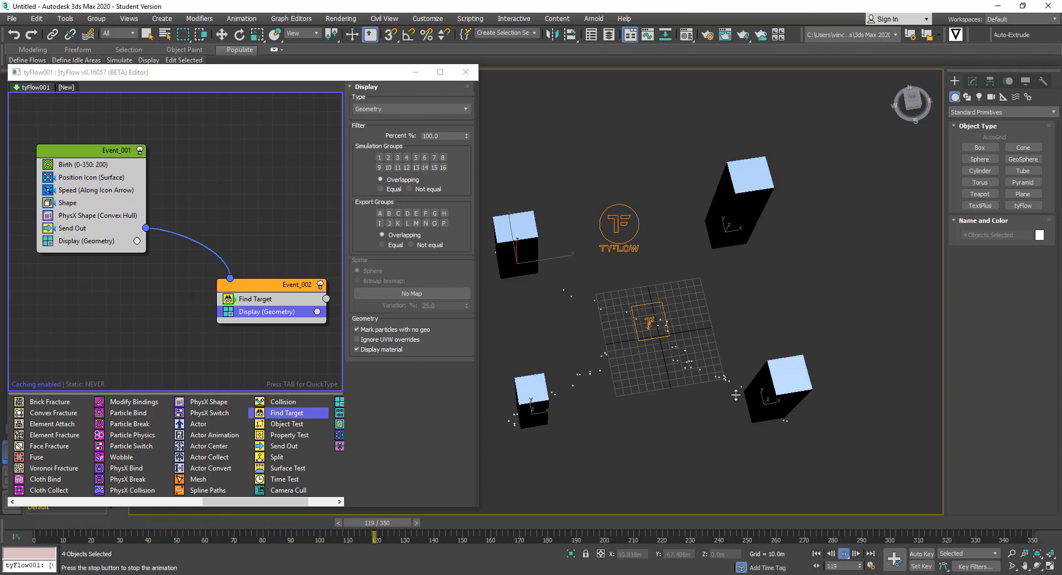
click(843, 555)
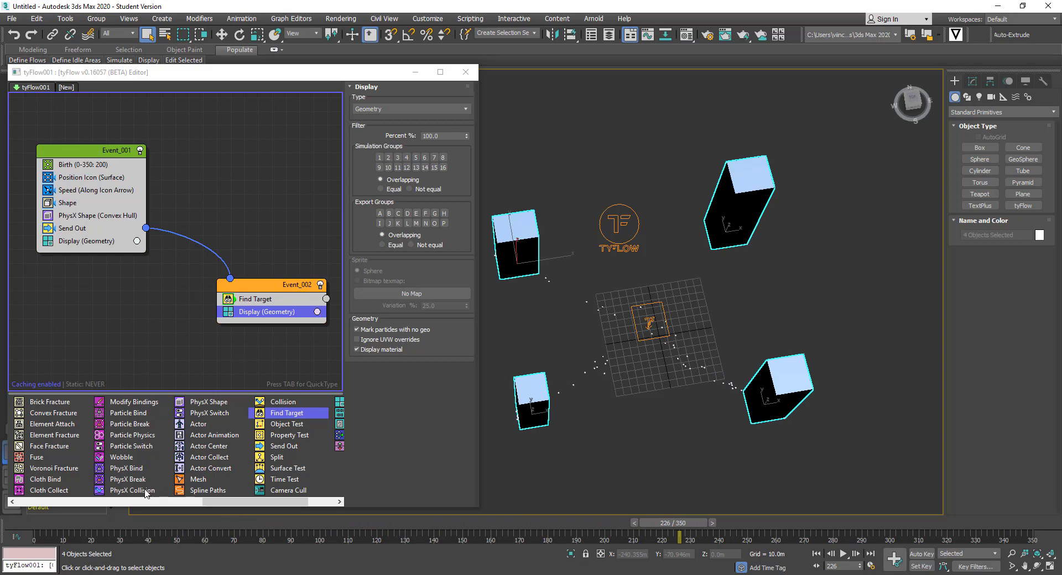
Add a PhysX Collision operator below Find Target in Event_002 and assign all four boxes as its colliders.
mouse_move(145, 494)
mouse_down()
mouse_move(243, 304)
mouse_move(264, 312)
mouse_up()
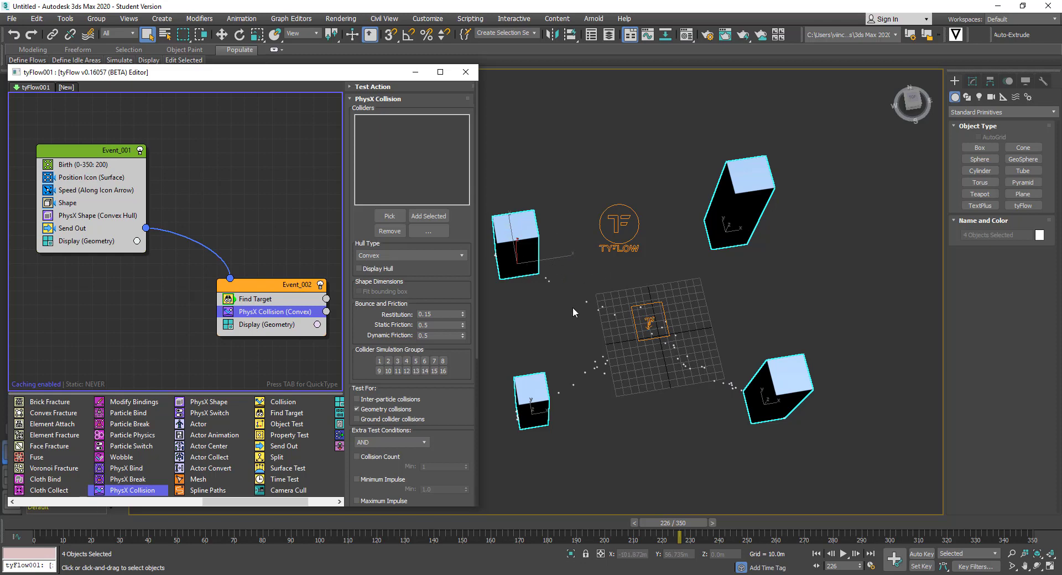
click(545, 319)
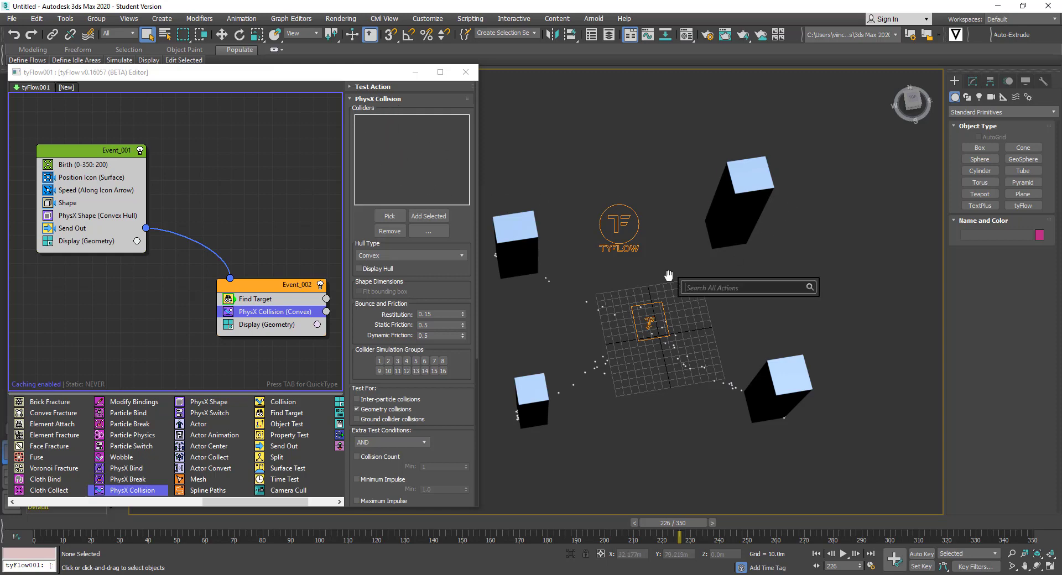
middle_drag(683, 273, 776, 249)
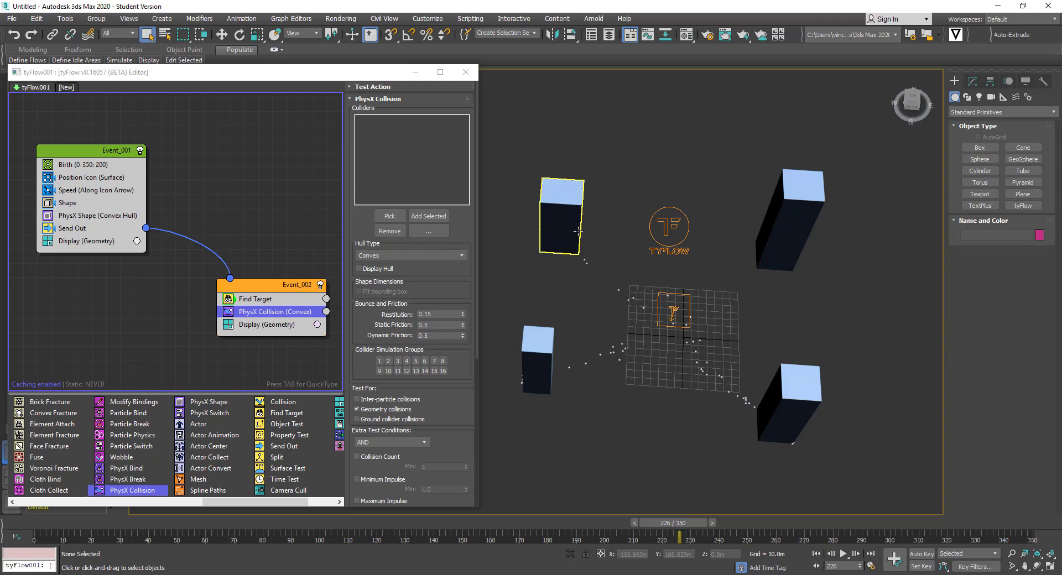
drag(845, 168, 571, 202)
ctrl+drag(808, 383, 808, 384)
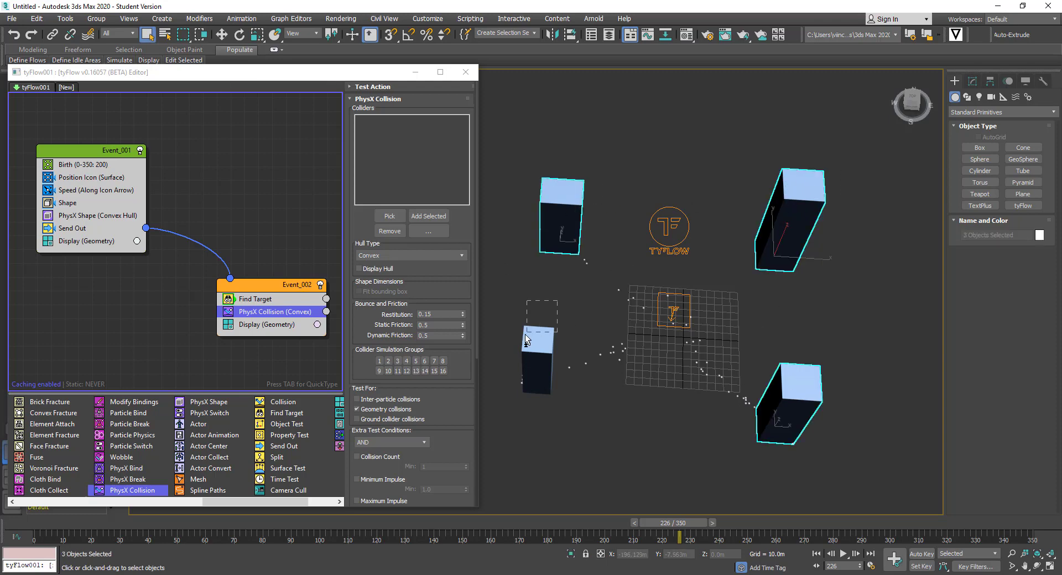
ctrl+drag(525, 334, 526, 335)
click(435, 217)
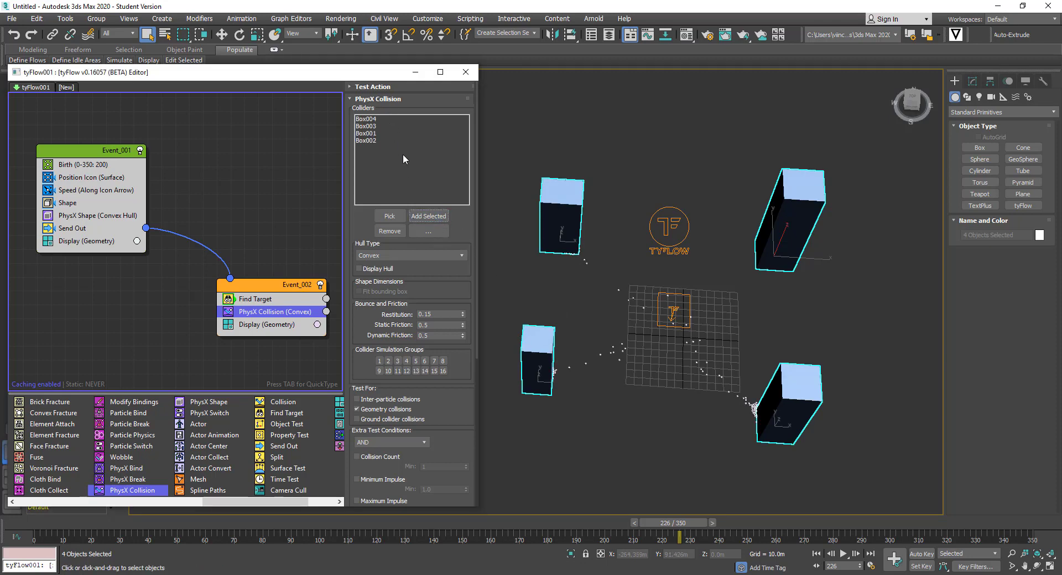
Set the scale of the sphere in the Shape operator of Event_001 to 500%.
click(102, 204)
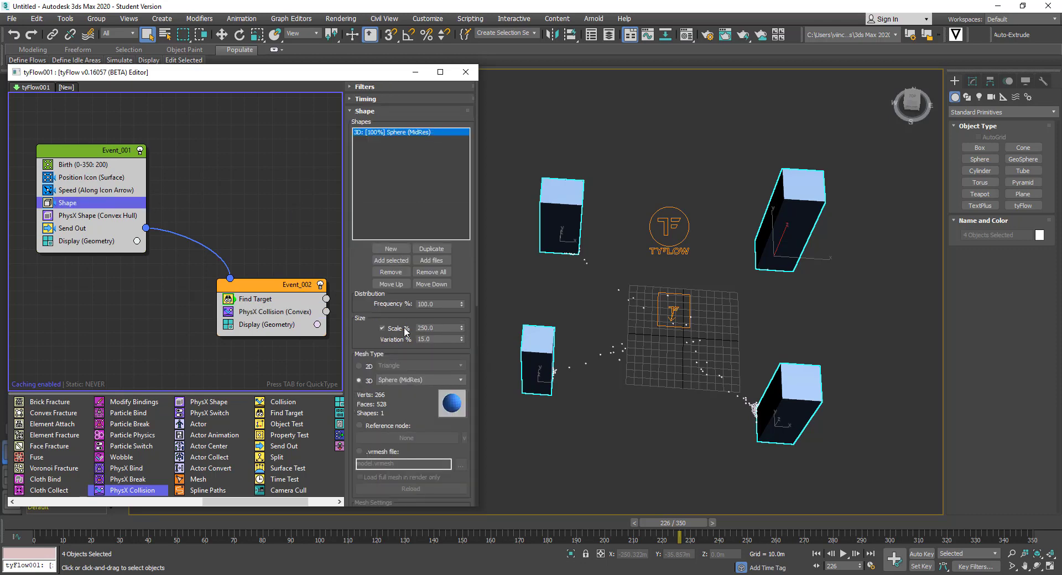
double_click(437, 327)
key(Return)
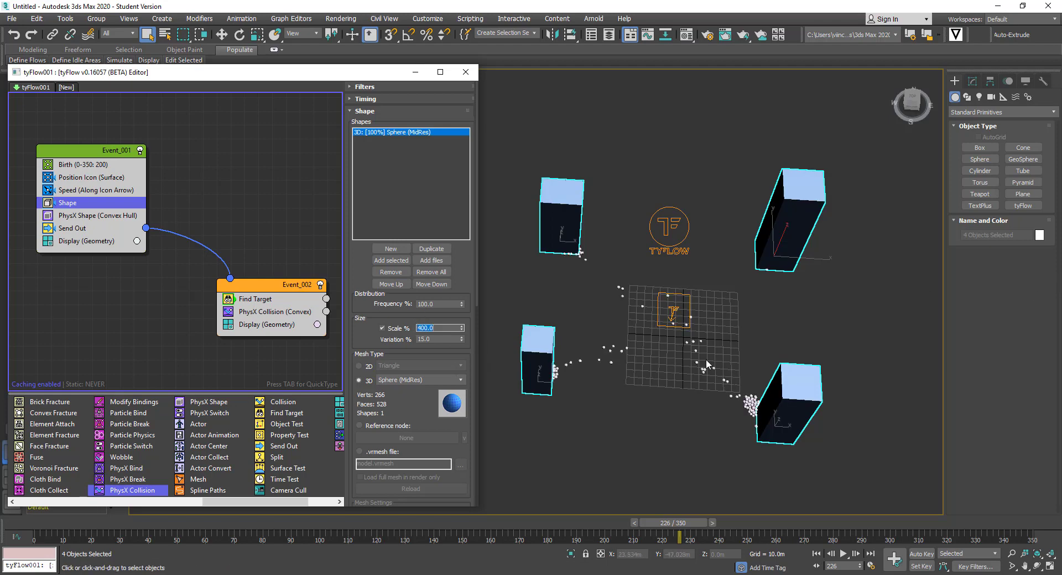
alt+middle_drag(707, 365, 684, 332)
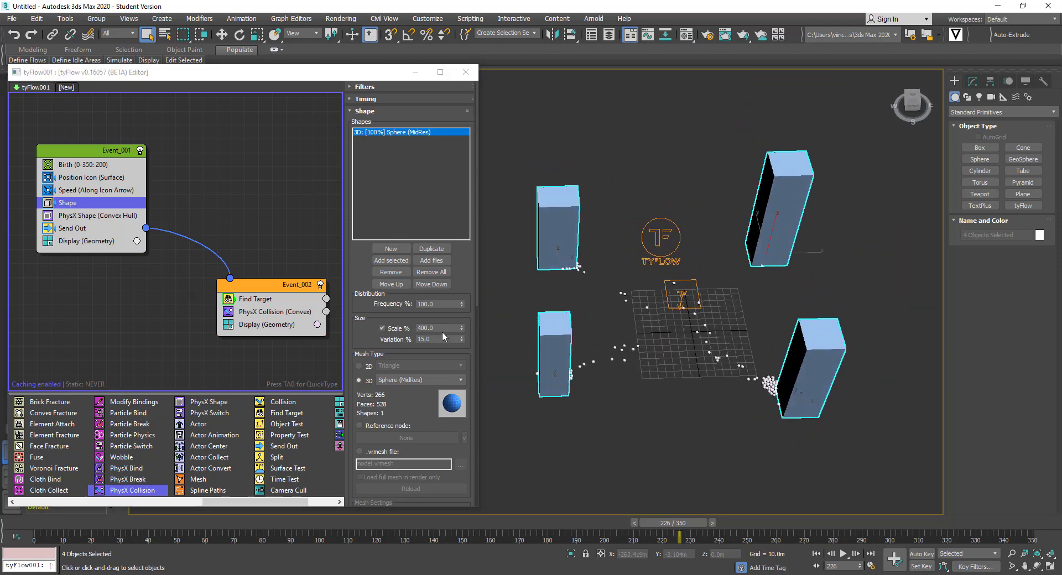
double_click(440, 328)
text(500)
key(Return)
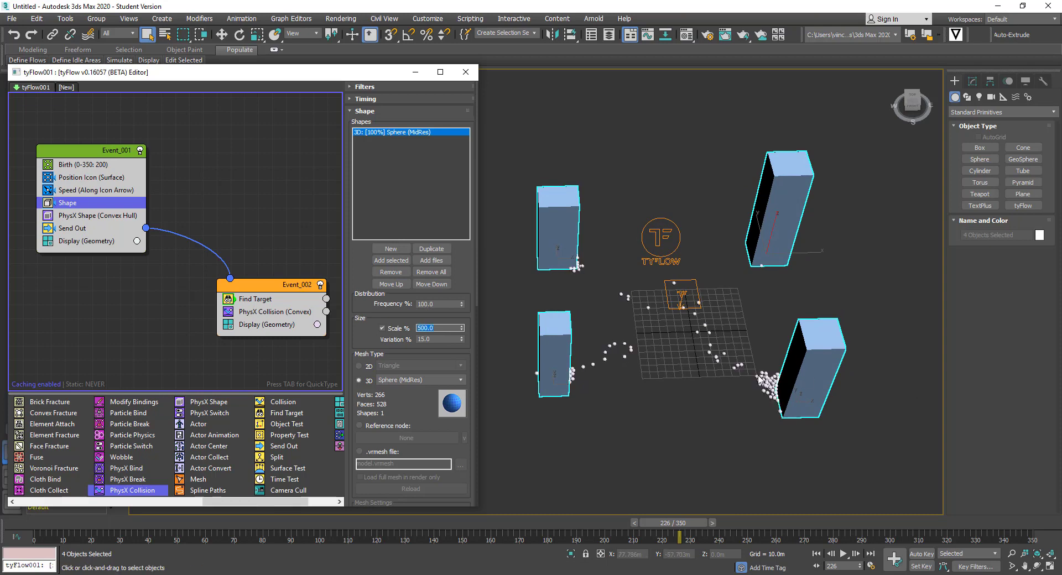
Set the hull type of the PhysX Collision operator in Event_002 to Box.
click(283, 314)
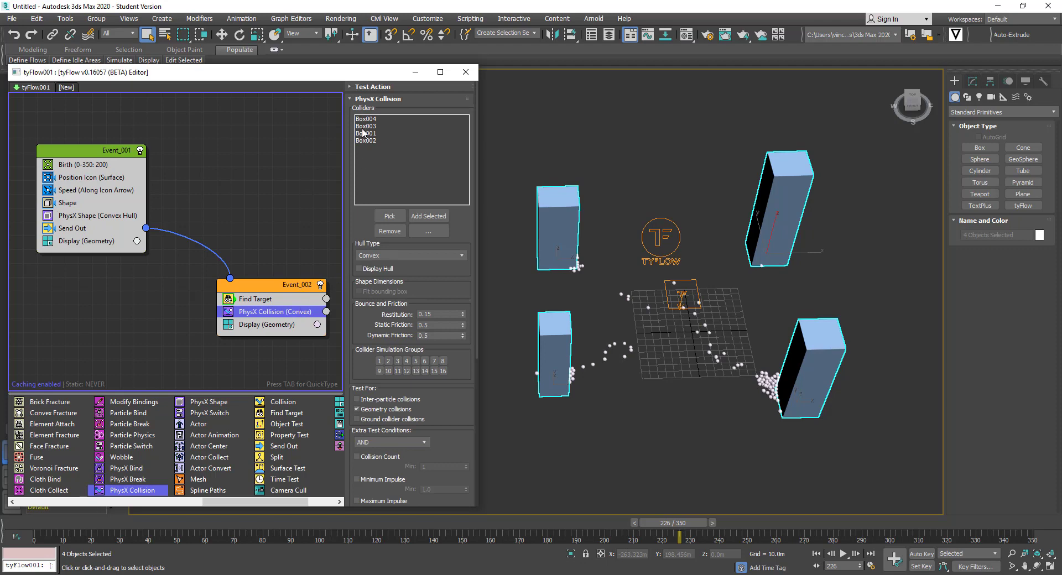
click(704, 180)
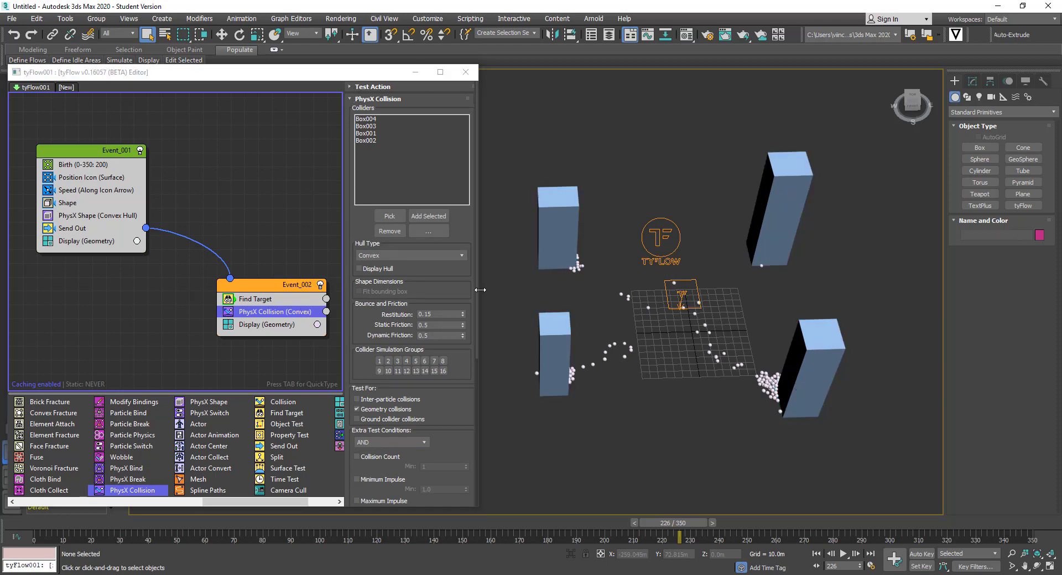
click(448, 256)
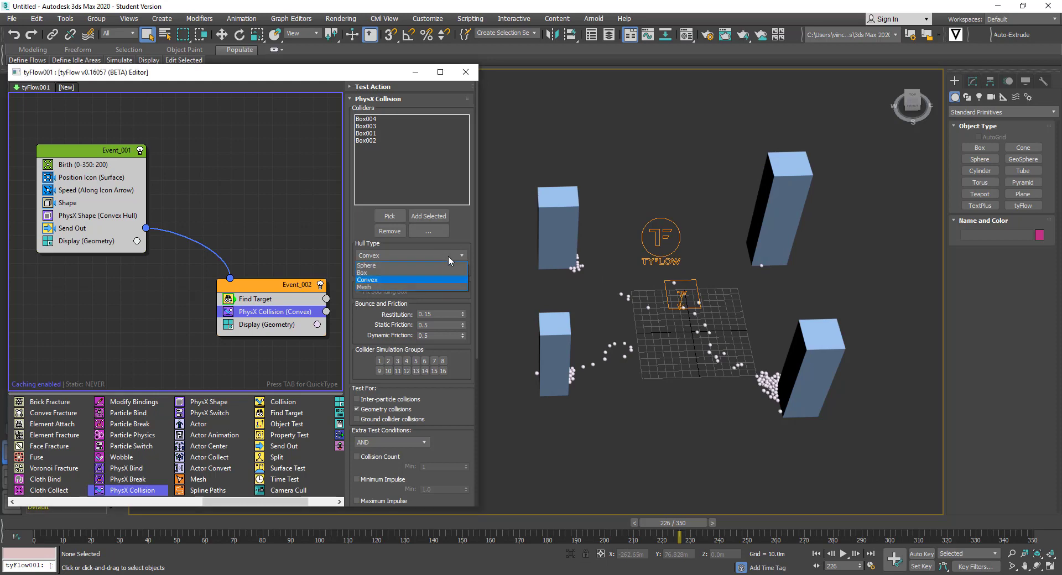
click(424, 273)
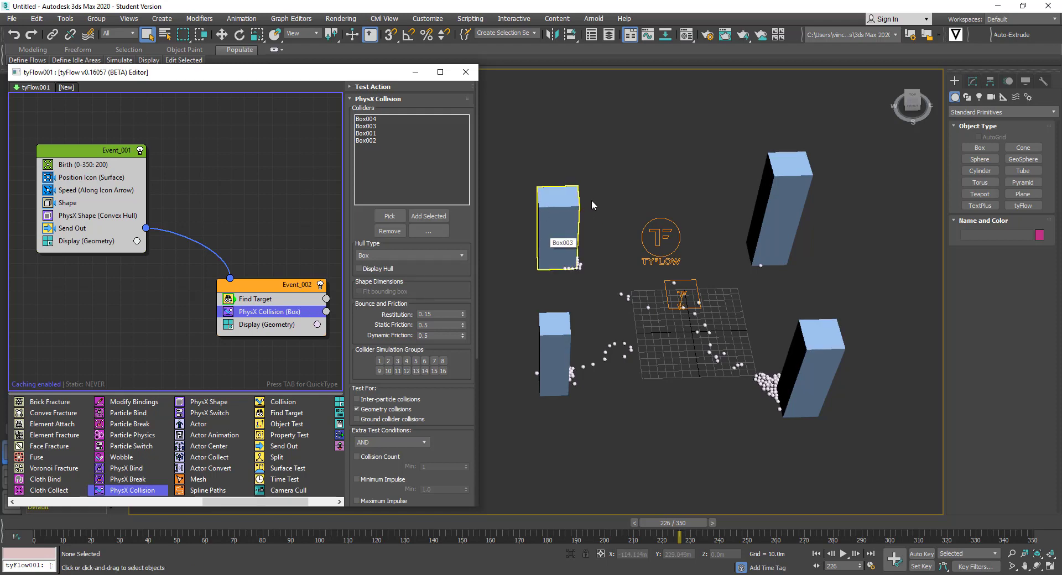
Replay the simulation from the start and scrub through it, examining the particle collisions with the boxes from overhead and oblique views.
alt+middle_drag(585, 226, 599, 278)
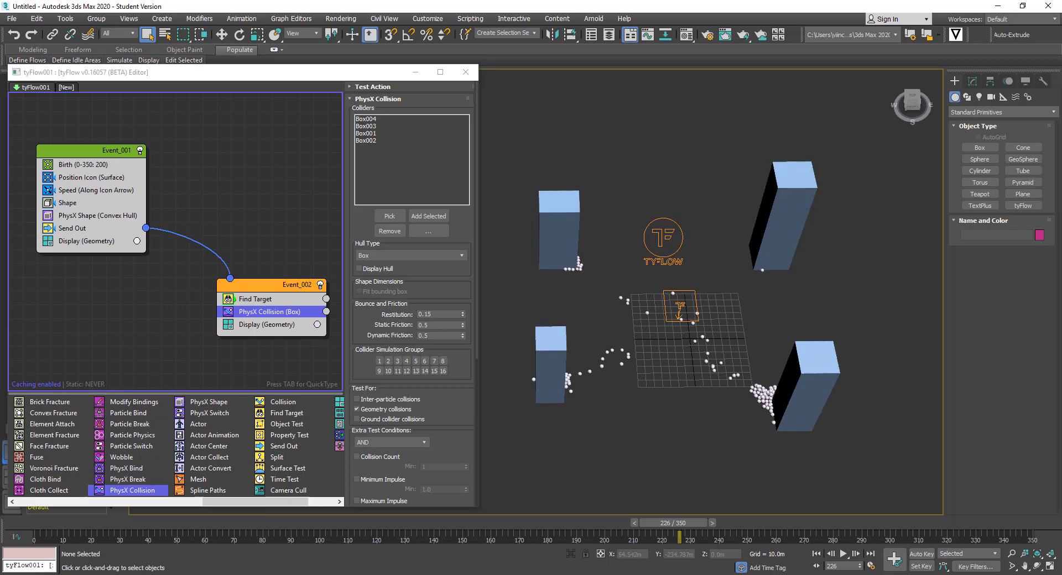
click(817, 554)
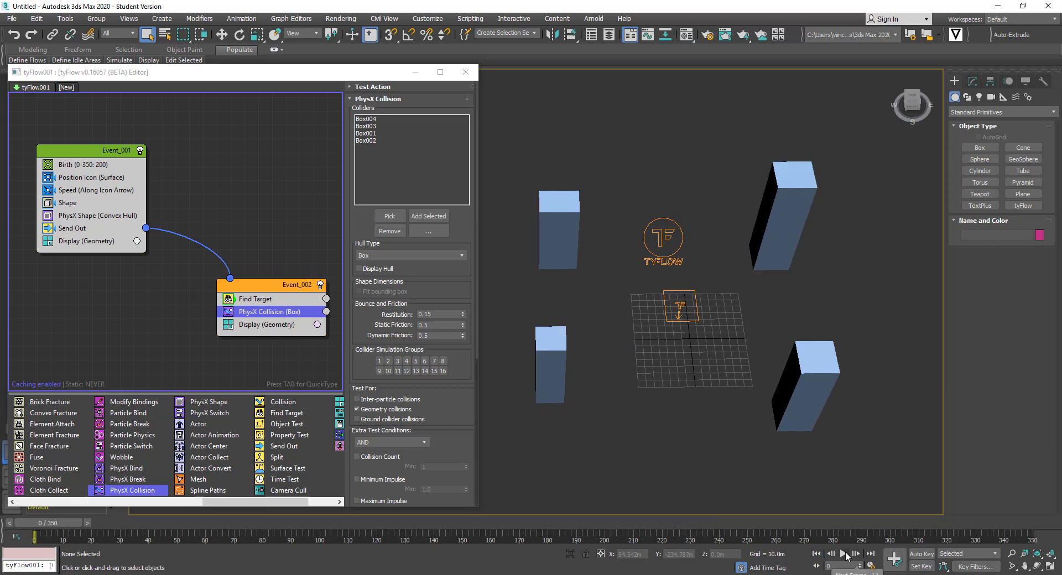
click(844, 554)
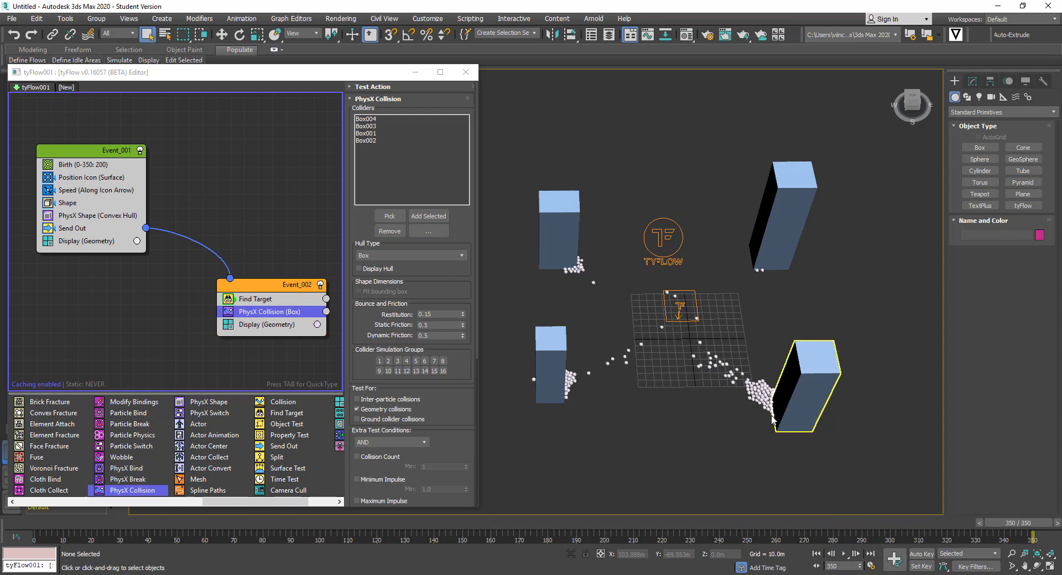
alt+middle_drag(768, 369, 775, 412)
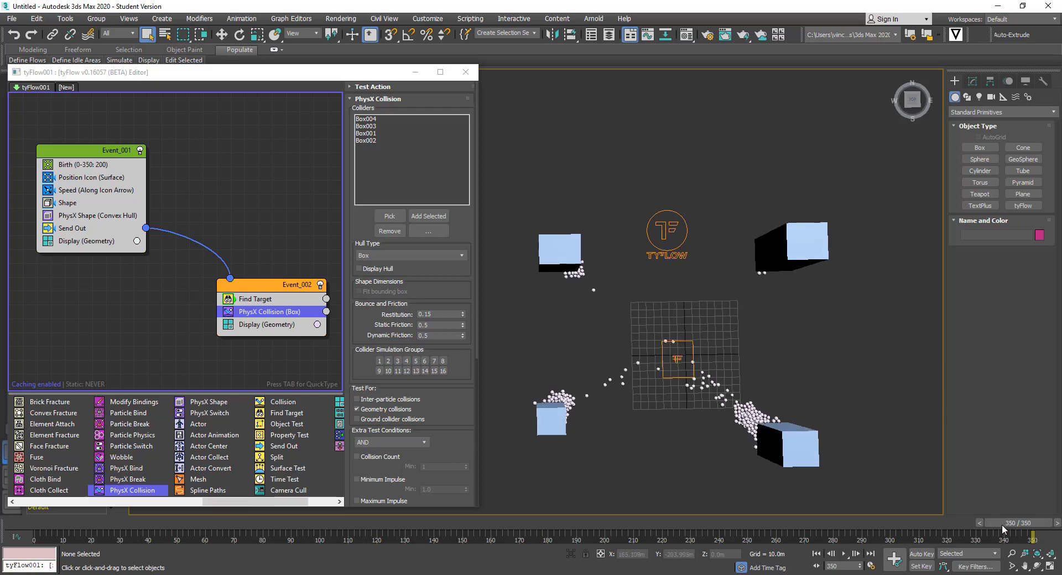
drag(1003, 527, 615, 482)
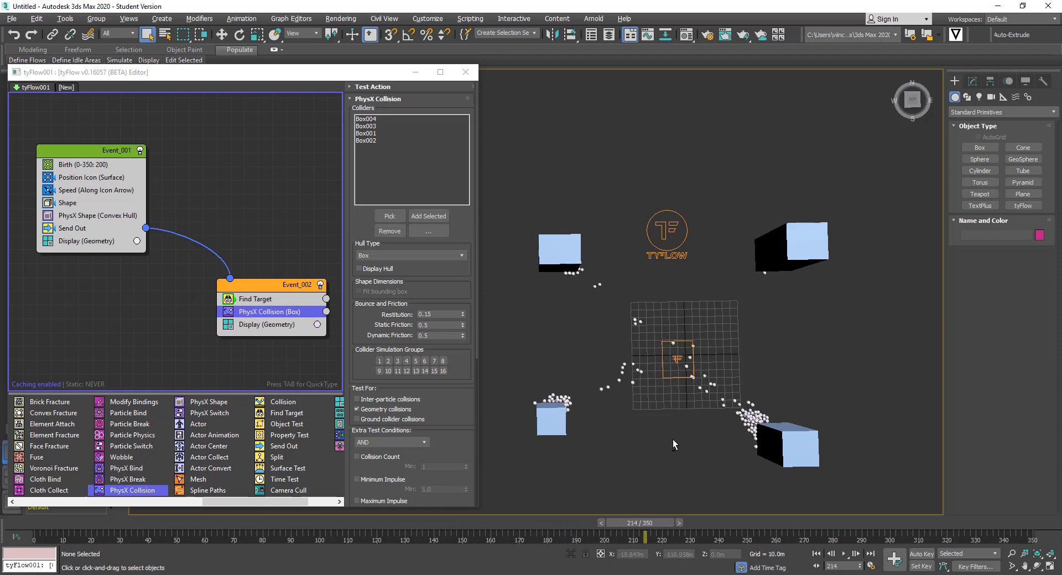
mouse_move(672, 439)
alt+middle_down()
mouse_move(667, 365)
mouse_move(664, 442)
alt+middle_up()
drag(655, 520, 847, 500)
mouse_move(721, 443)
alt+middle_down()
mouse_move(718, 420)
mouse_move(729, 433)
alt+middle_up()
drag(835, 523, 786, 521)
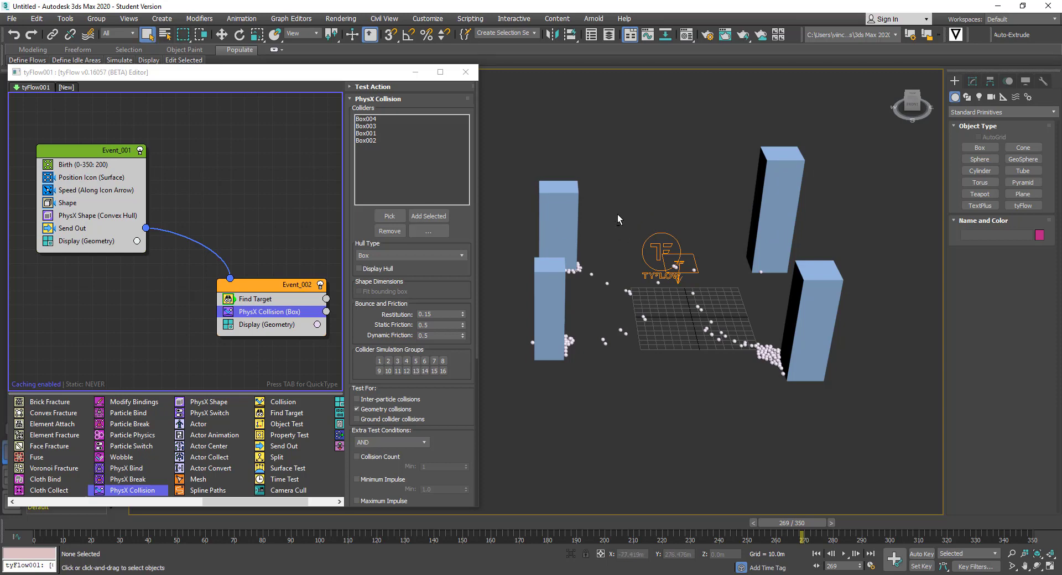
alt+middle_drag(617, 214, 643, 233)
Turn off Default Gravity in the PhysX settings of the tyFlow object.
click(672, 231)
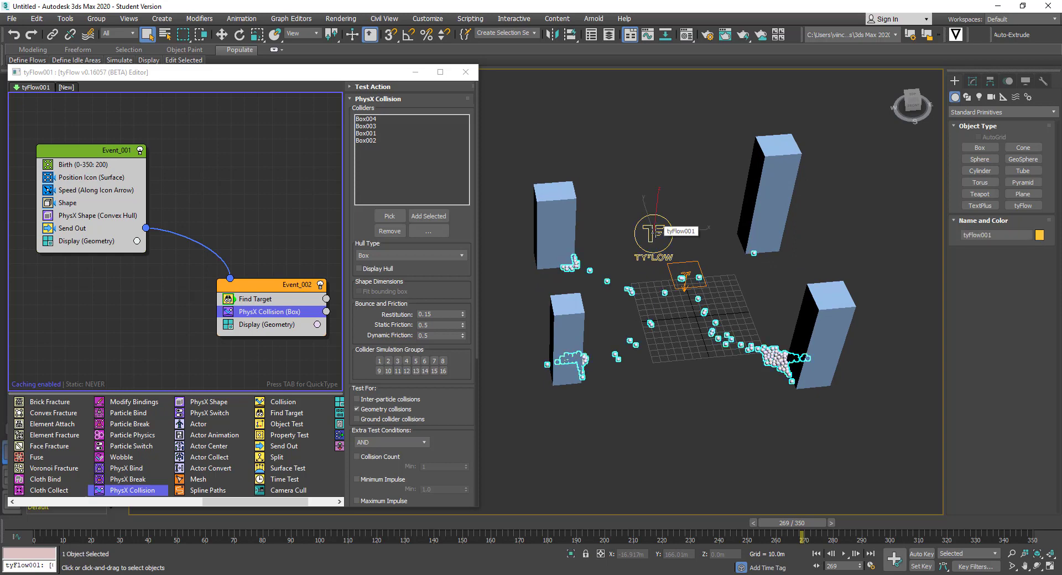
click(973, 81)
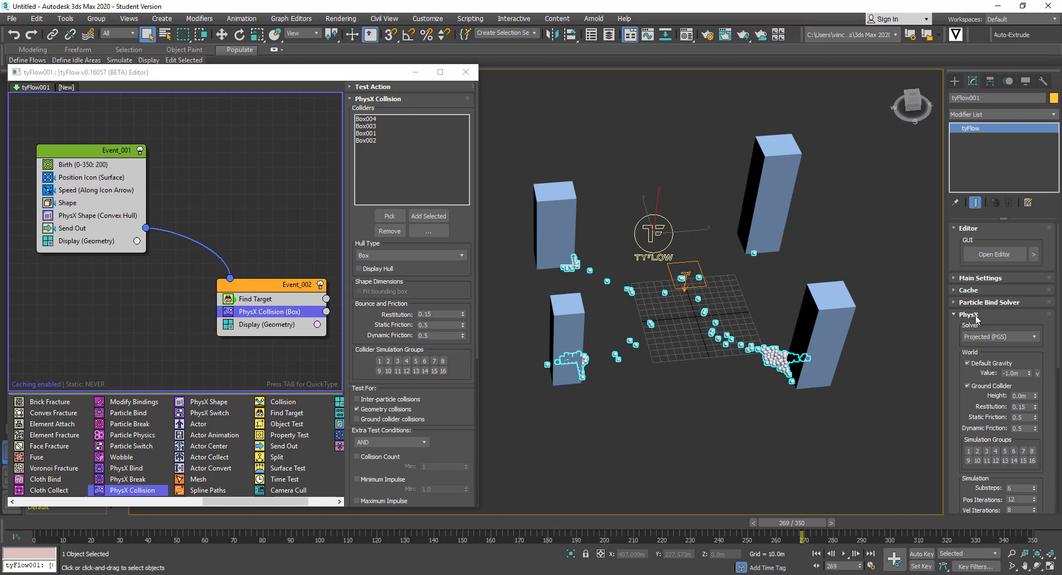
click(967, 363)
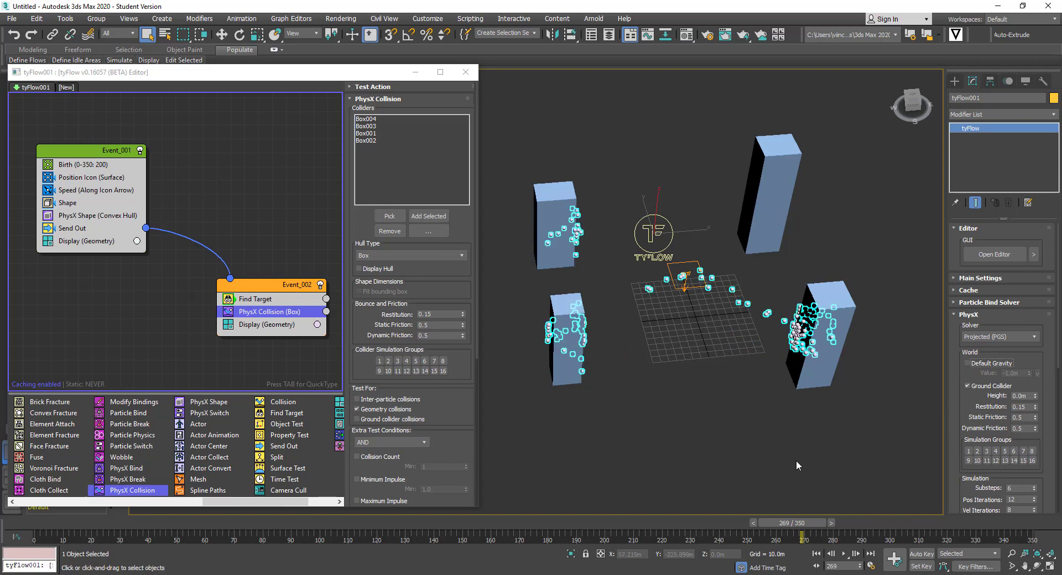
alt+middle_drag(772, 423, 800, 509)
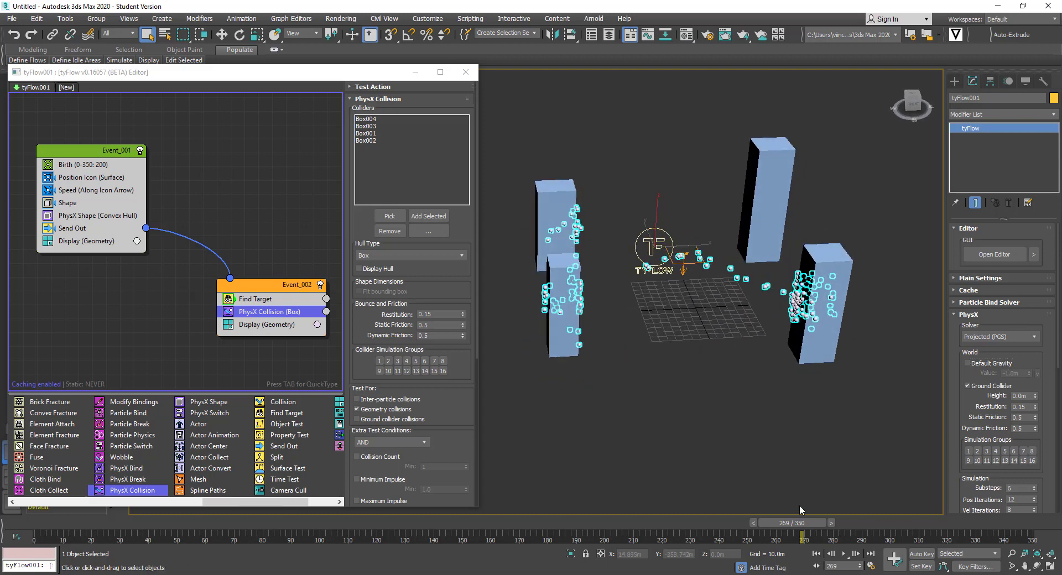
Replay the simulation without gravity and examine from several angles how the particles gather on the boxes.
click(816, 554)
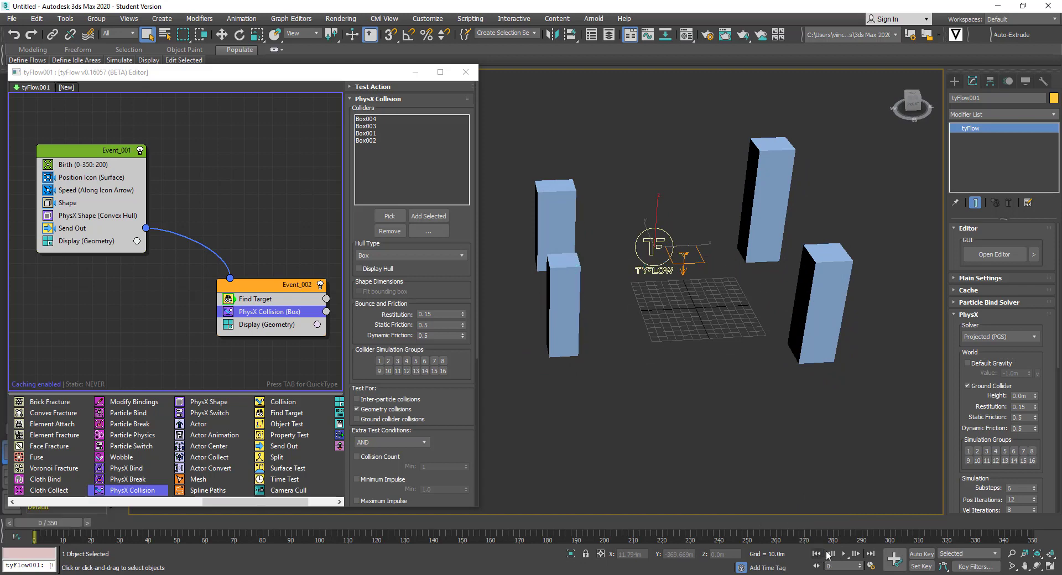
click(844, 554)
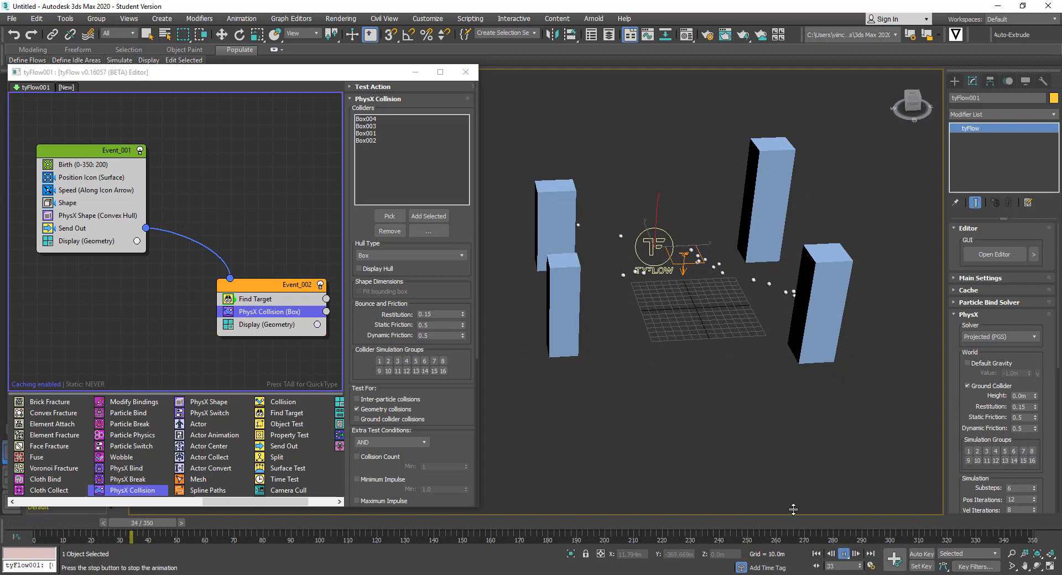
alt+middle_drag(709, 274, 797, 345)
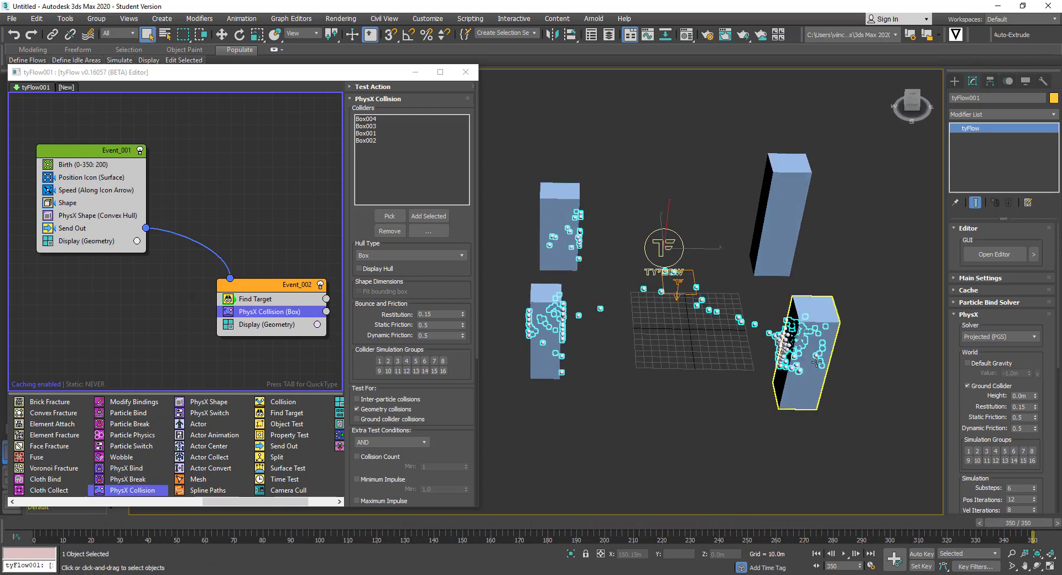
click(795, 456)
alt+middle_drag(713, 417, 827, 560)
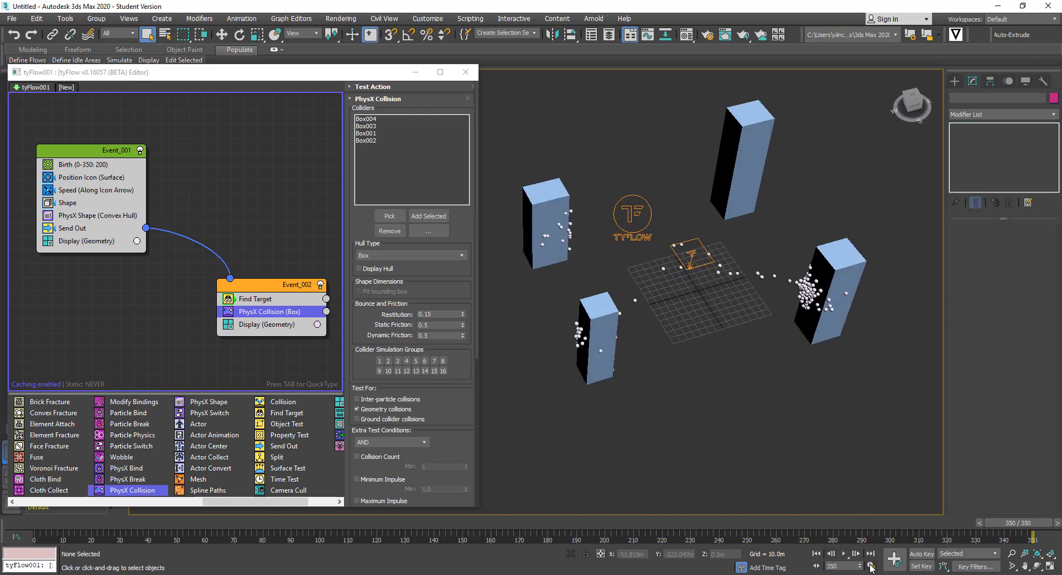
click(844, 554)
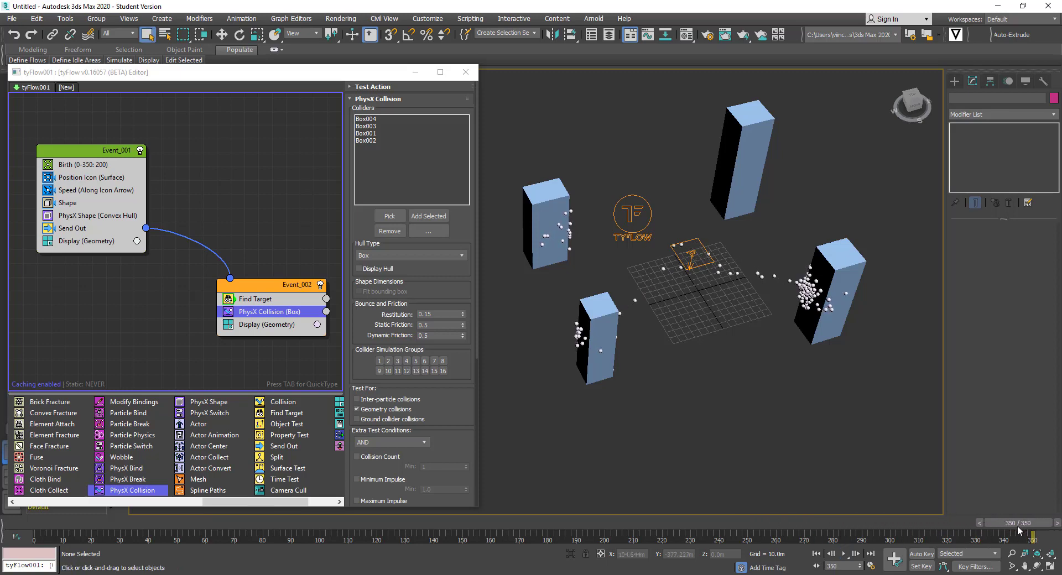
Extend the animation's end time to frame 500 and play the added frames to examine the particles on the boxes.
click(872, 569)
double_click(492, 325)
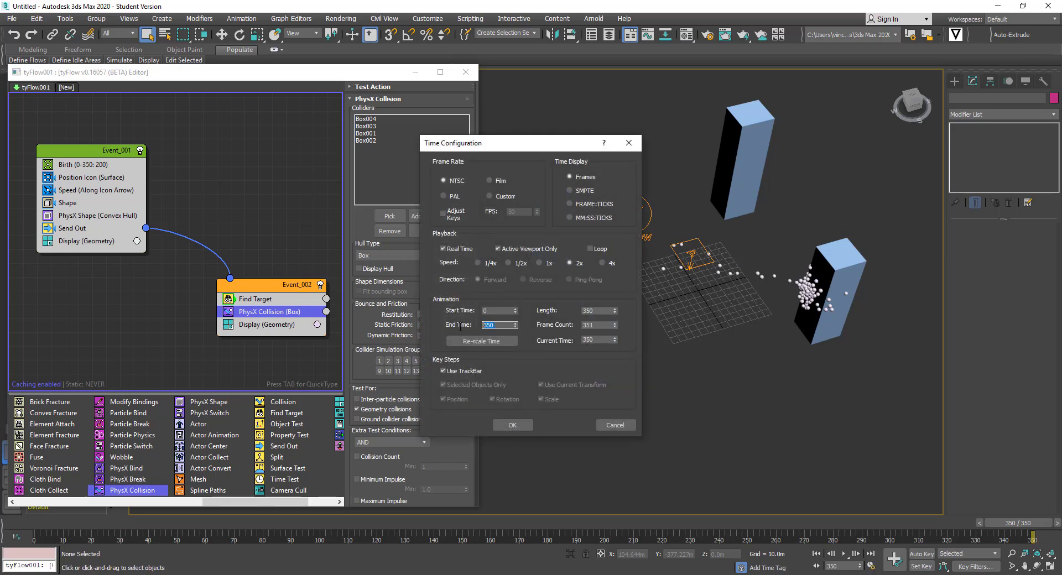
text(500)
key(Return)
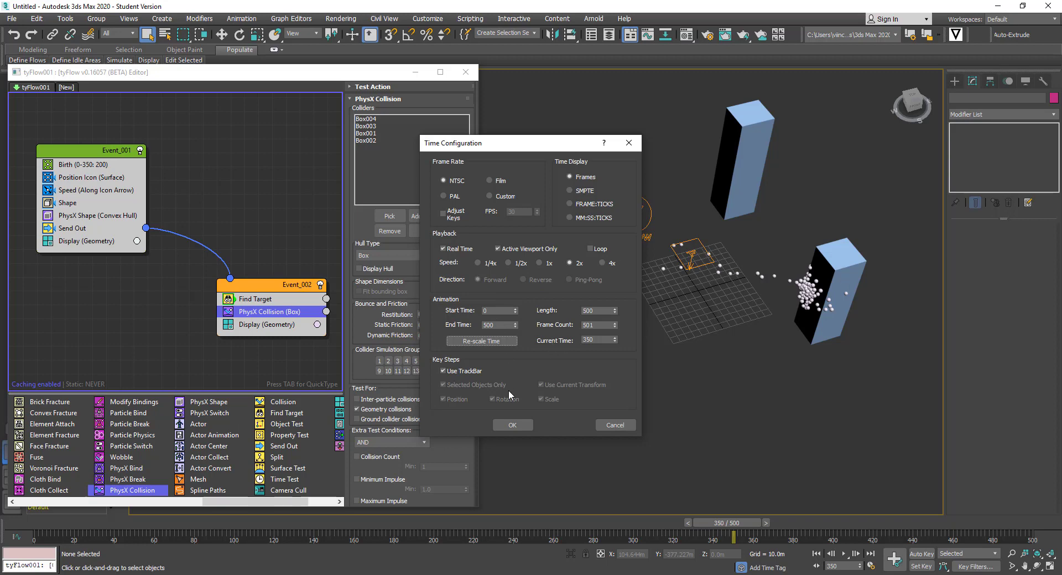
click(518, 426)
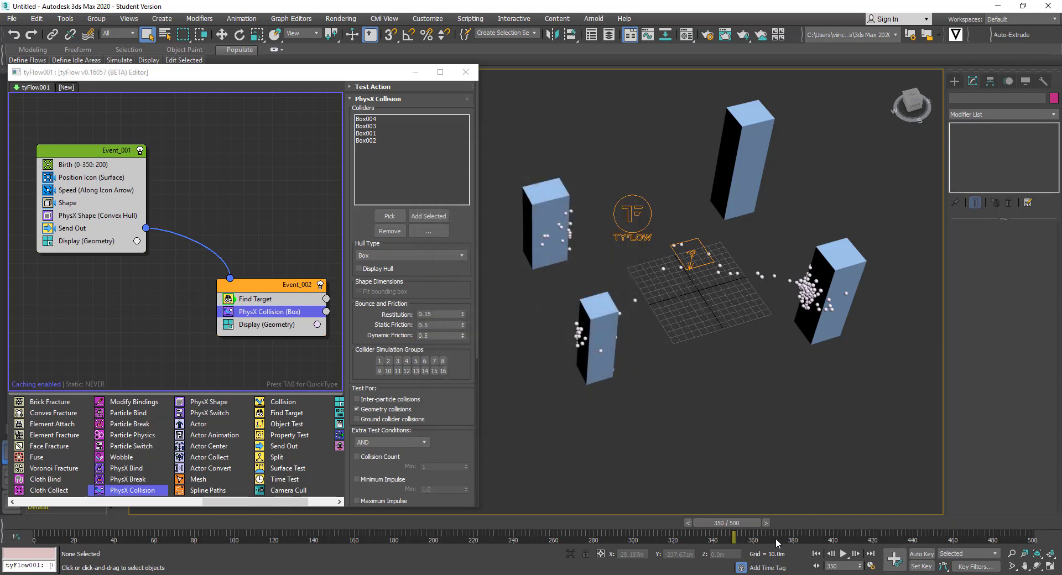
click(842, 555)
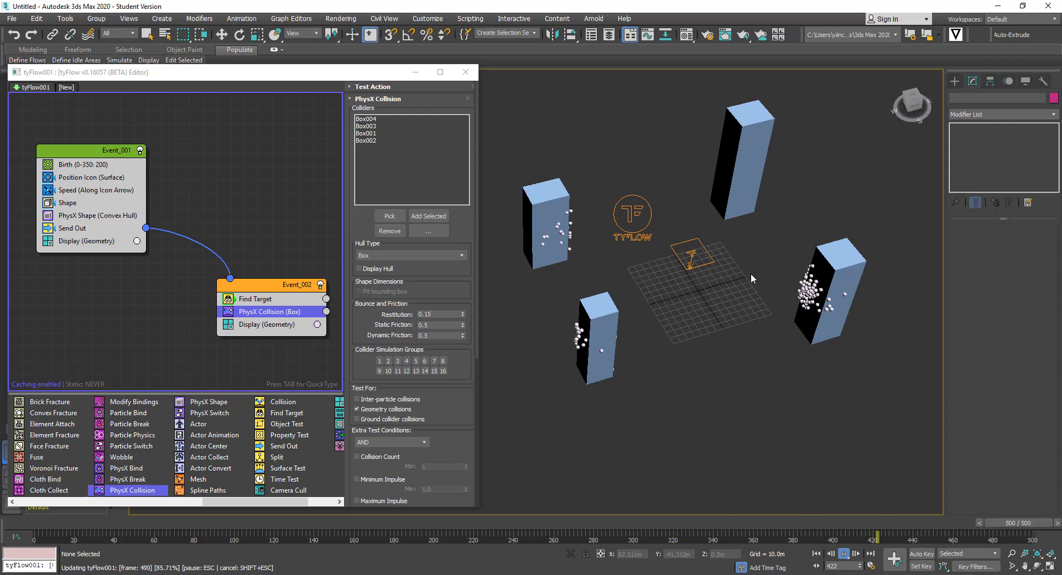
alt+middle_drag(736, 307, 805, 257)
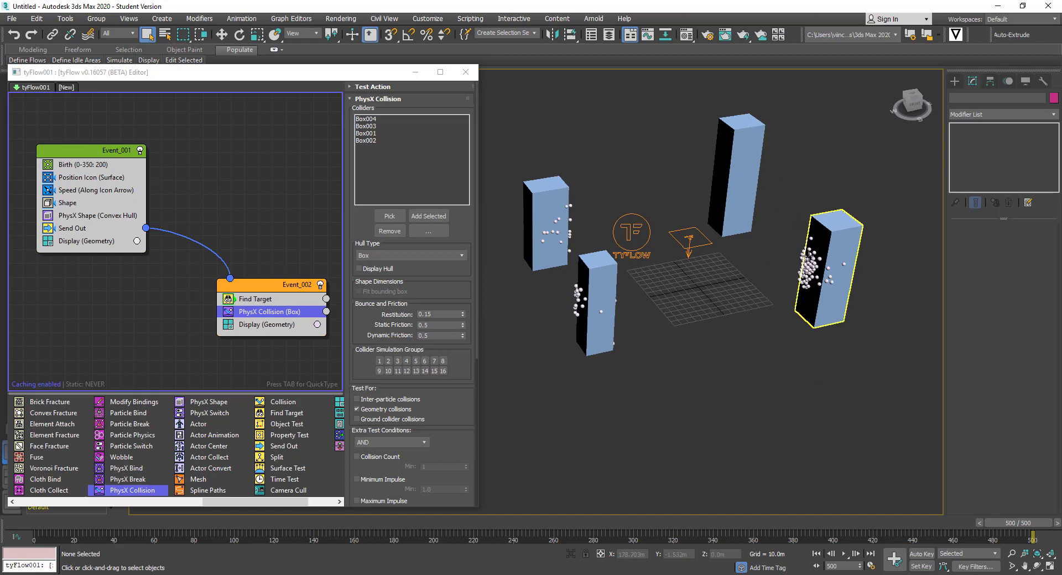